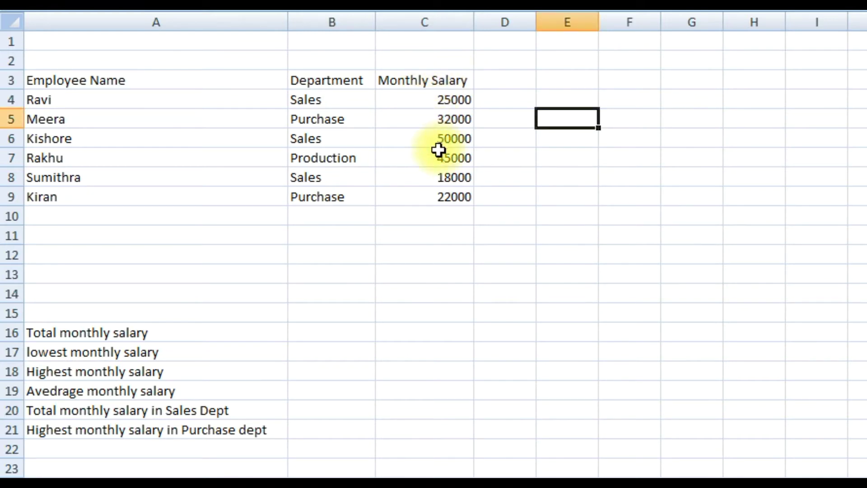
{"action": "left_click_drag", "start_coordinate": [433, 101], "coordinate": [439, 199]}
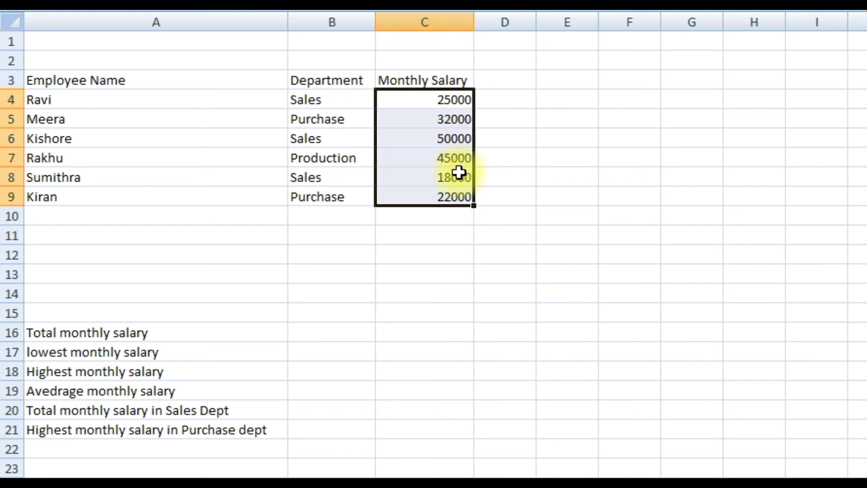
{"action": "left_click_drag", "start_coordinate": [434, 100], "coordinate": [460, 457]}
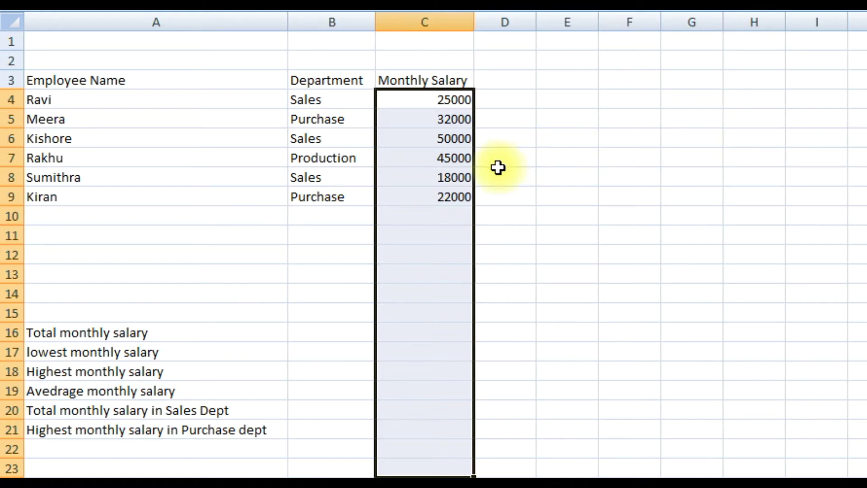
Total the monthly salaries in C4:C9 in cell D6 with a SUM formula on the Monthly_Salary range.
{"action": "left_click", "coordinate": [528, 144]}
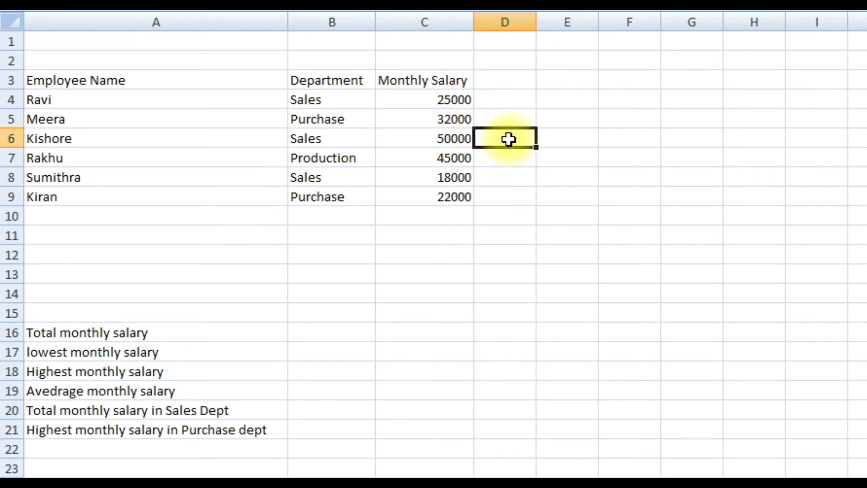
{"action": "type", "text": "=sum"}
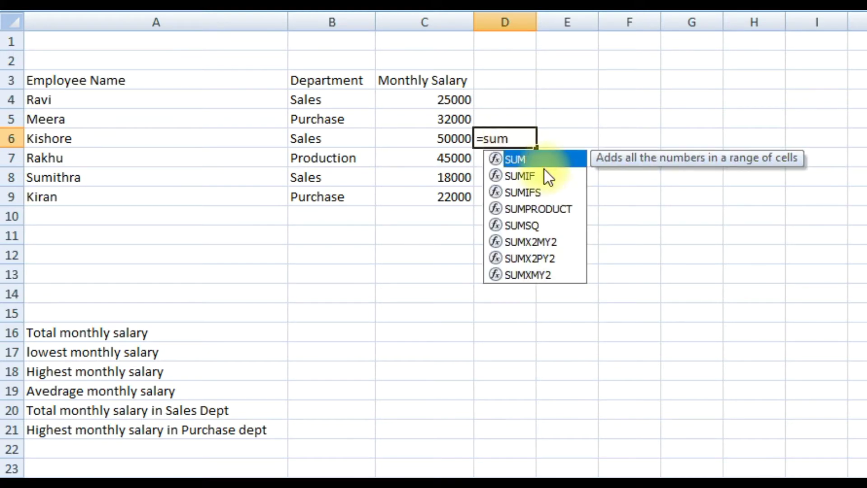
{"action": "double_click", "coordinate": [541, 159]}
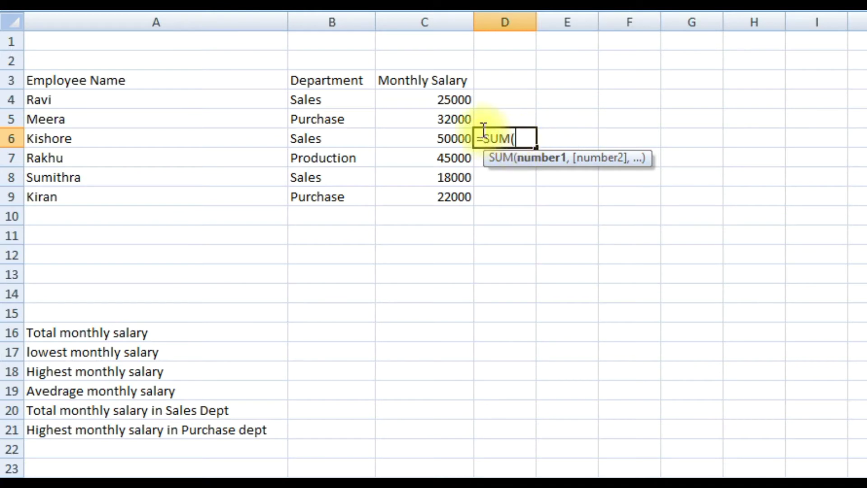
{"action": "left_click_drag", "start_coordinate": [453, 101], "coordinate": [462, 193]}
{"action": "left_click", "coordinate": [612, 139]}
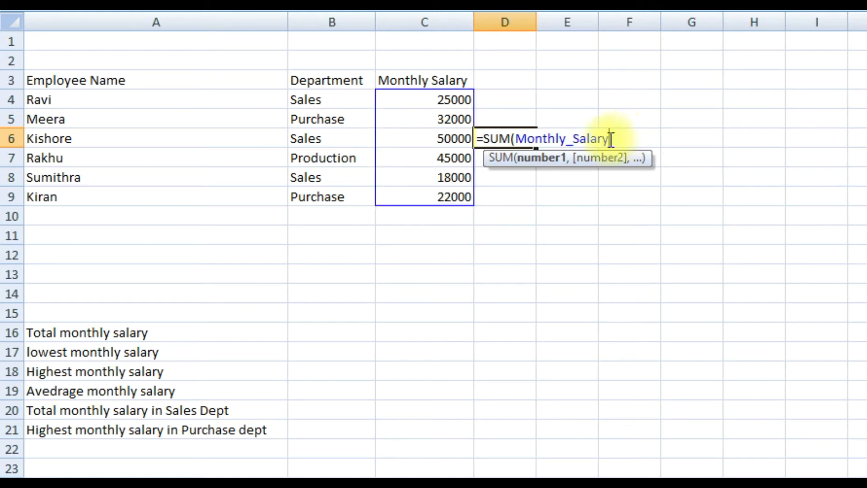
{"action": "type", "text": ")"}
{"action": "key", "text": "Return"}
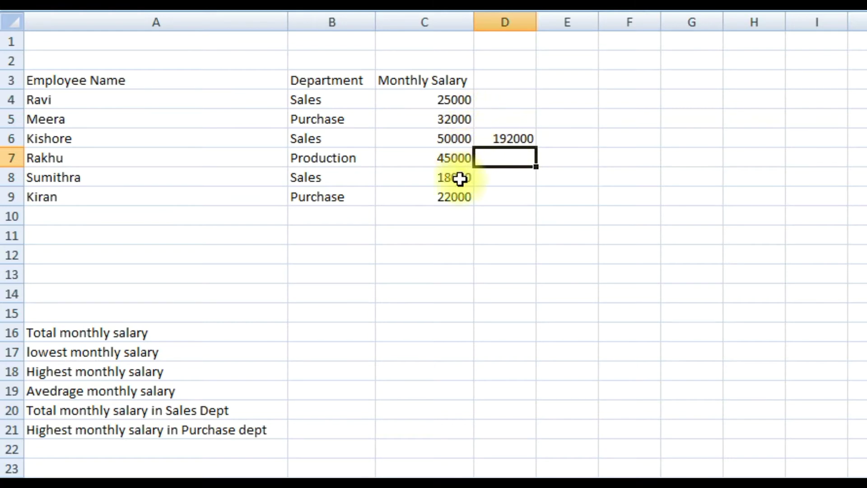
Add two more monthly salaries below the list: 10000 in C10 and 50000 in C11.
{"action": "left_click", "coordinate": [433, 214]}
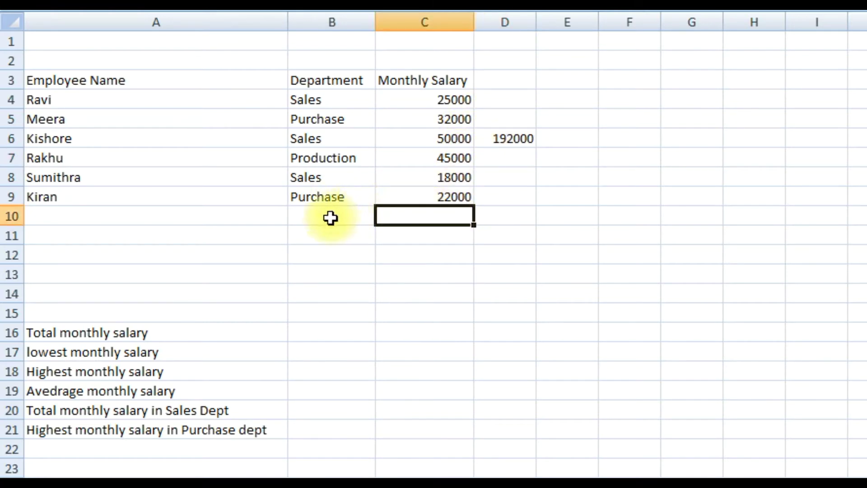
{"action": "type", "text": "10000"}
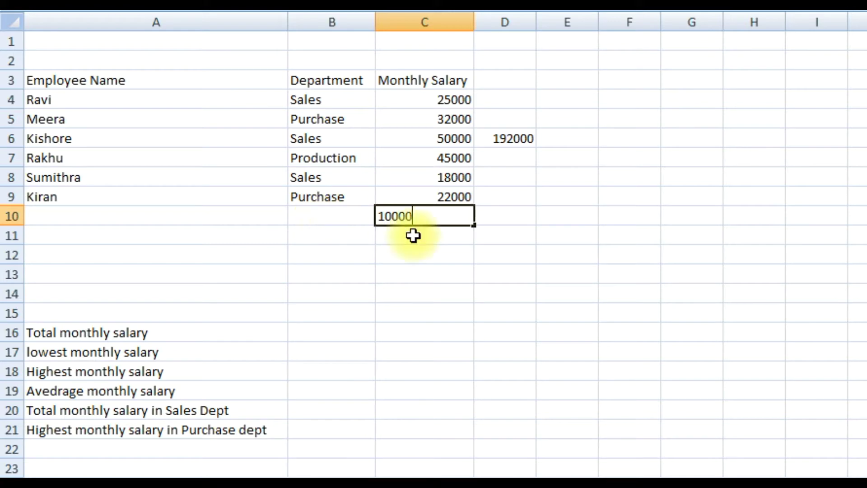
{"action": "left_click", "coordinate": [497, 235]}
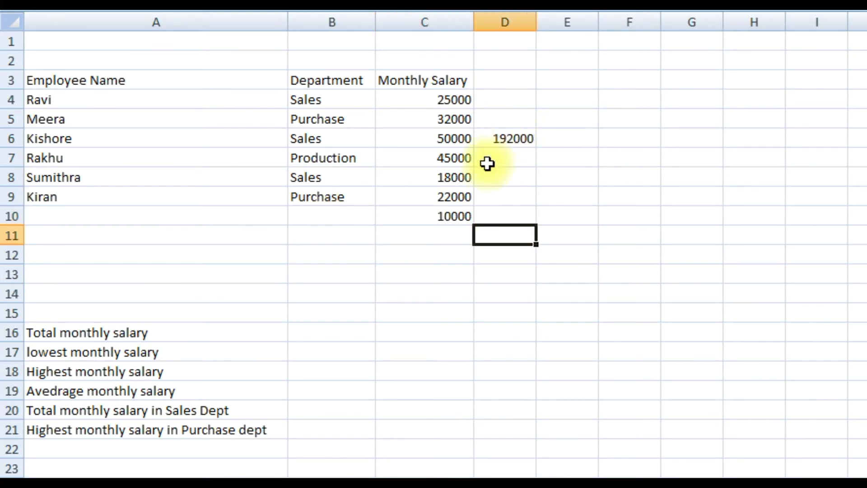
{"action": "left_click", "coordinate": [443, 233]}
{"action": "type", "text": "50000"}
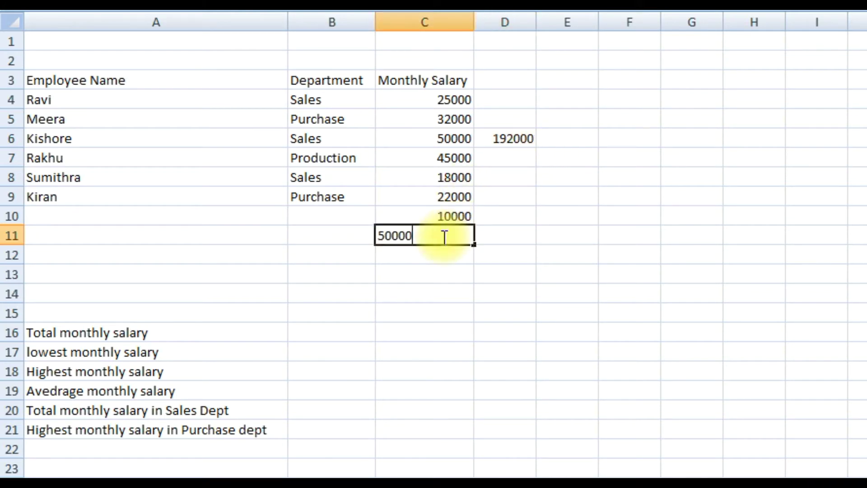
{"action": "key", "text": "Tab"}
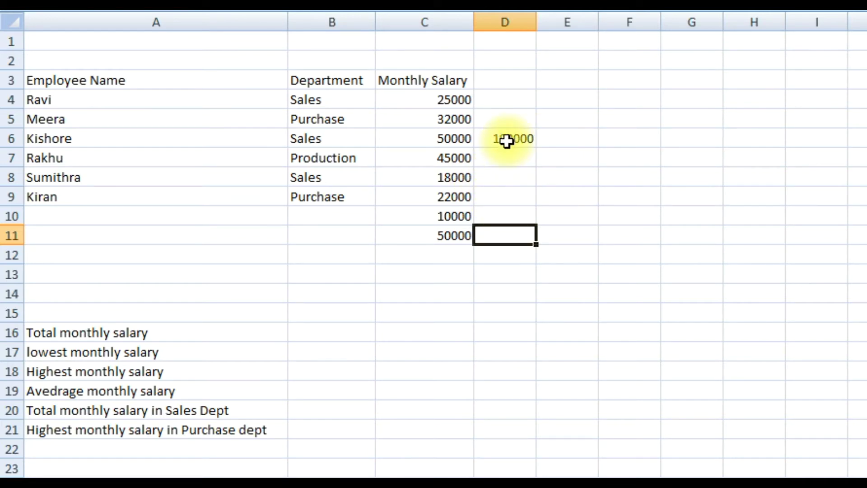
Delete the two extra salary values from cells C11 and C10.
{"action": "left_click", "coordinate": [456, 237]}
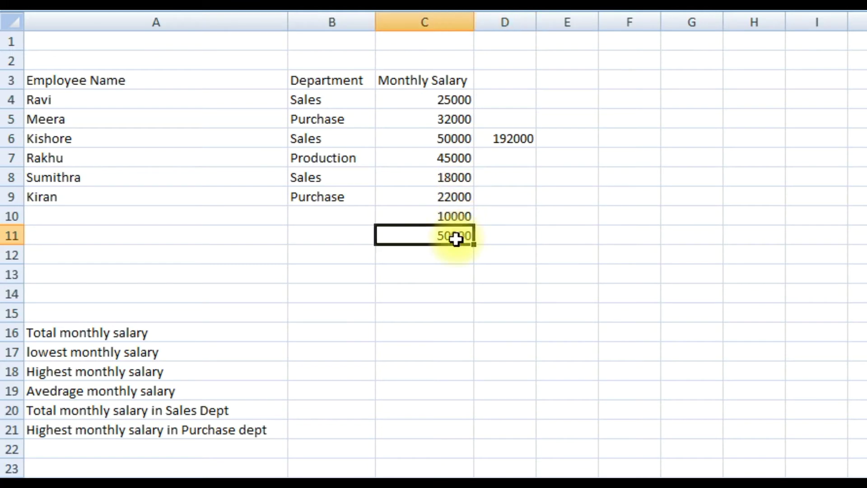
{"action": "key", "text": "Delete"}
{"action": "left_click", "coordinate": [456, 217]}
{"action": "key", "text": "Delete"}
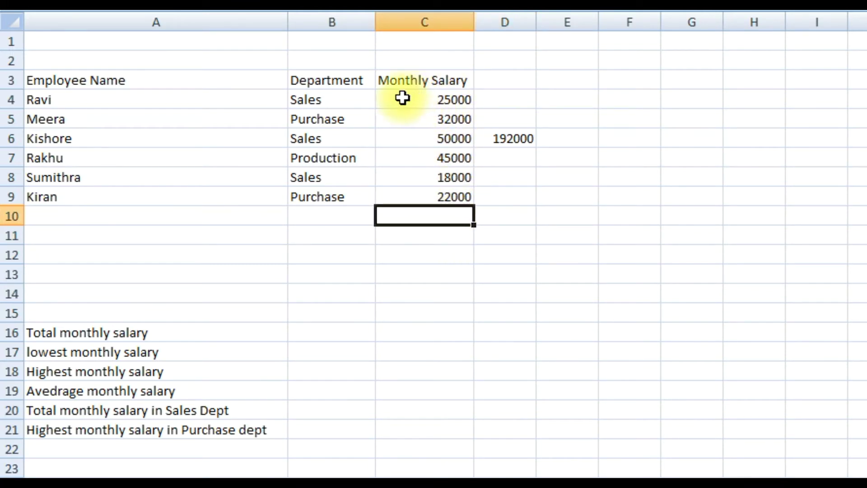
{"action": "left_click_drag", "start_coordinate": [406, 96], "coordinate": [428, 468]}
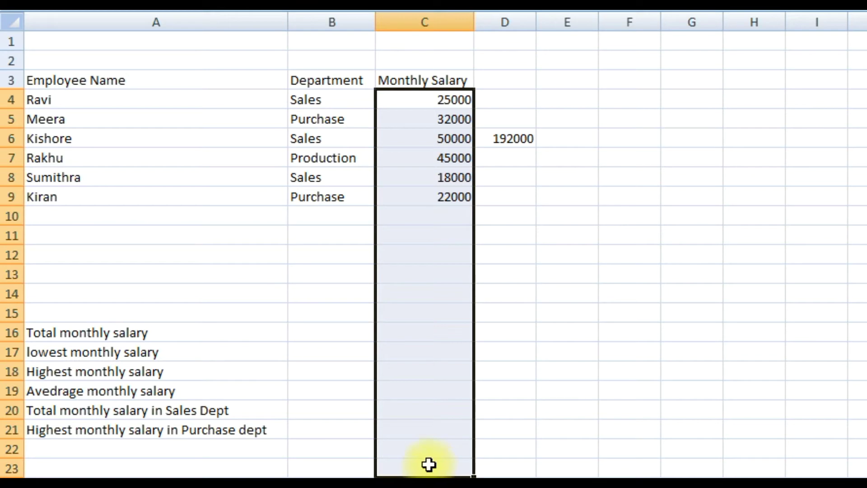
{"action": "right_click", "coordinate": [414, 166]}
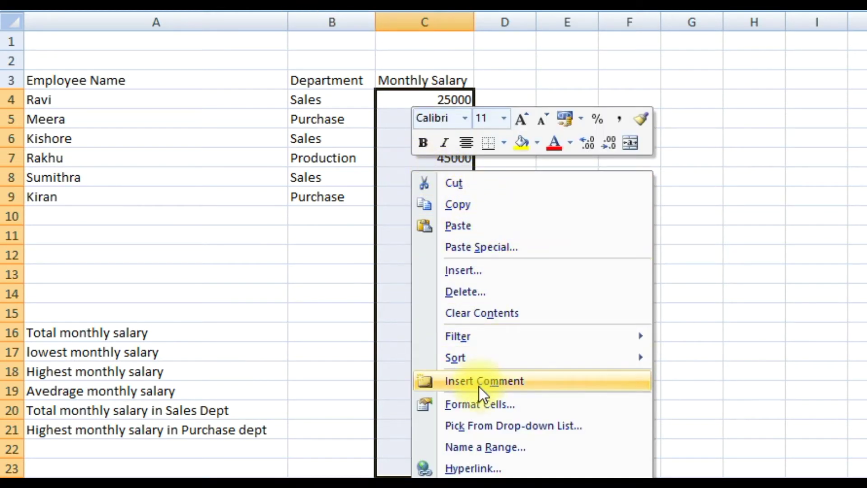
{"action": "left_click", "coordinate": [480, 448]}
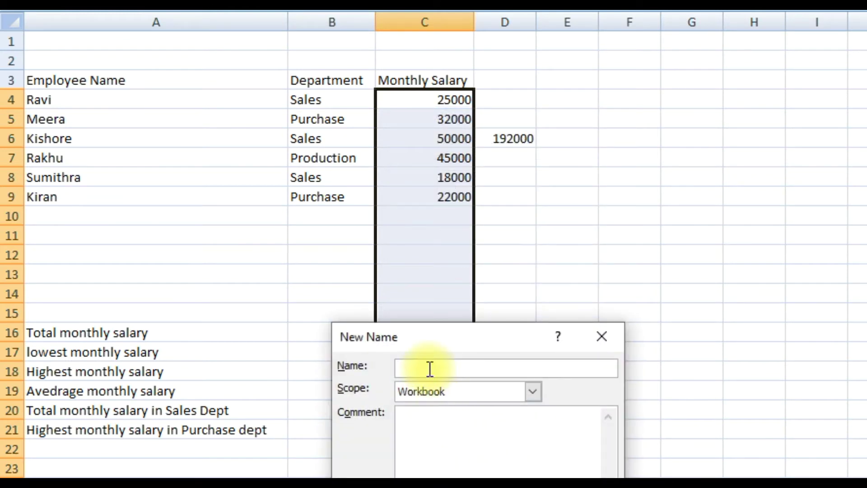
{"action": "left_click", "coordinate": [593, 342]}
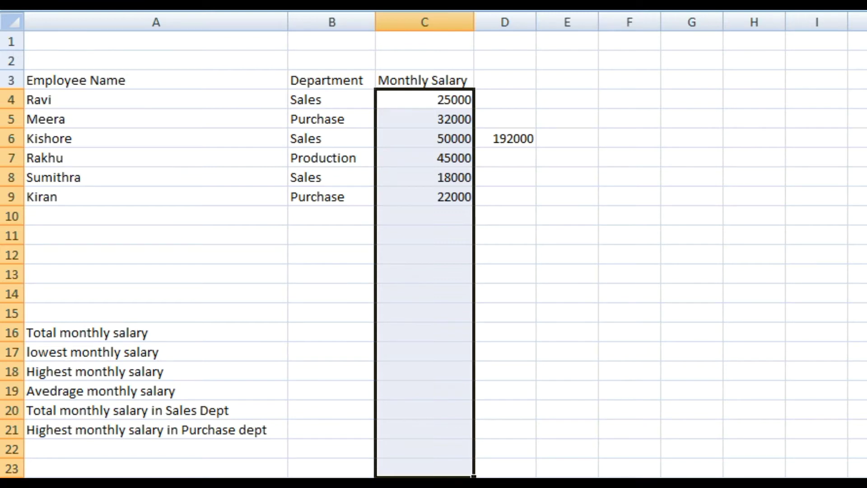
{"action": "key", "text": "ctrl+z"}
{"action": "key", "text": "ctrl+F3"}
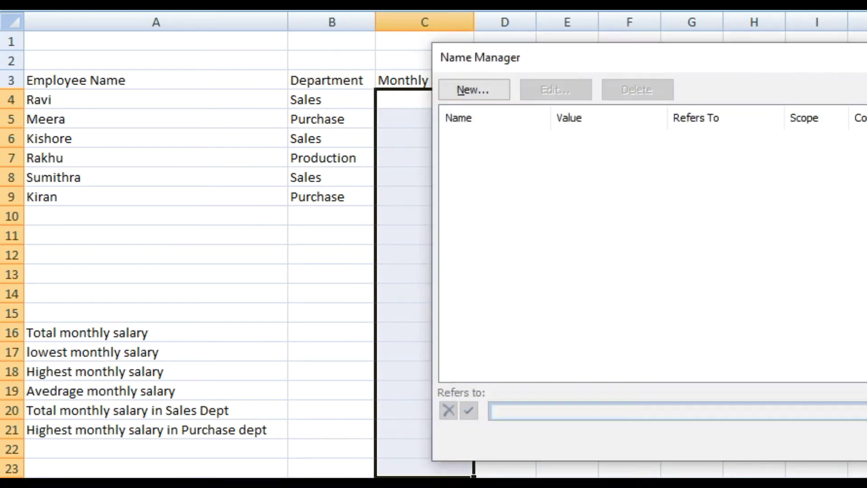
{"action": "left_click", "coordinate": [492, 90]}
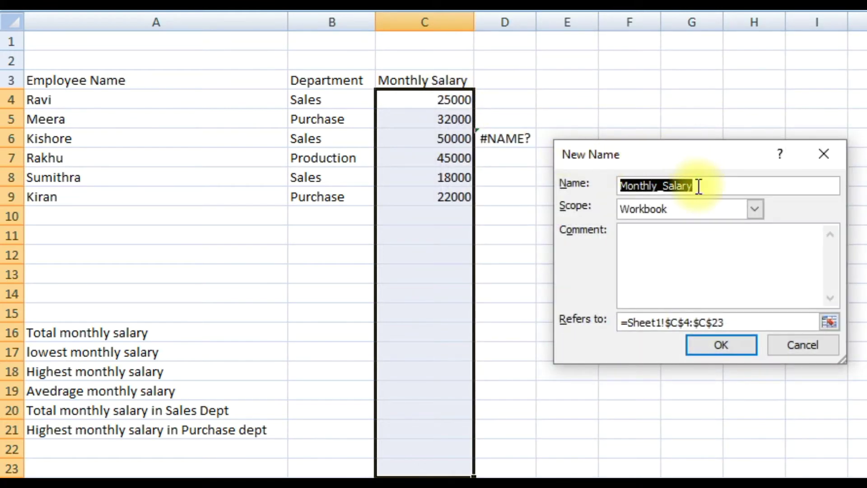
{"action": "left_click", "coordinate": [823, 154]}
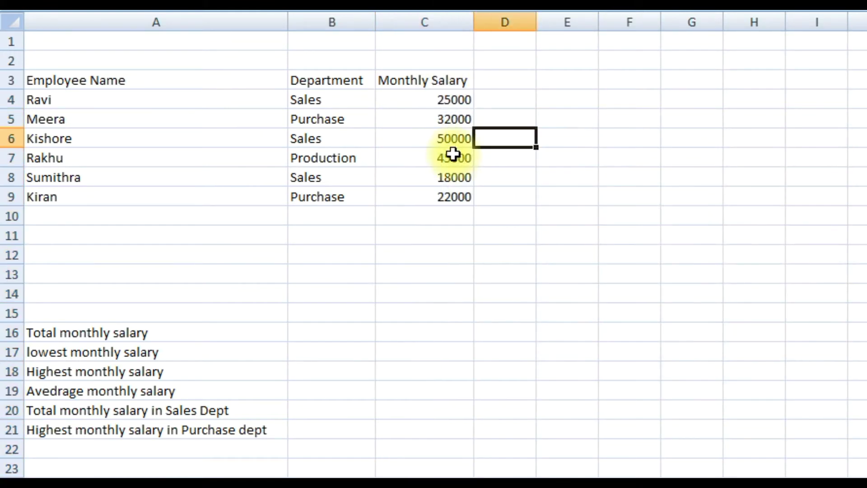
Define the workbook-scope name SALARY for the range C4:C22, including the blank rows below the monthly salaries.
{"action": "right_click", "coordinate": [444, 152]}
{"action": "left_click_drag", "start_coordinate": [452, 100], "coordinate": [447, 456]}
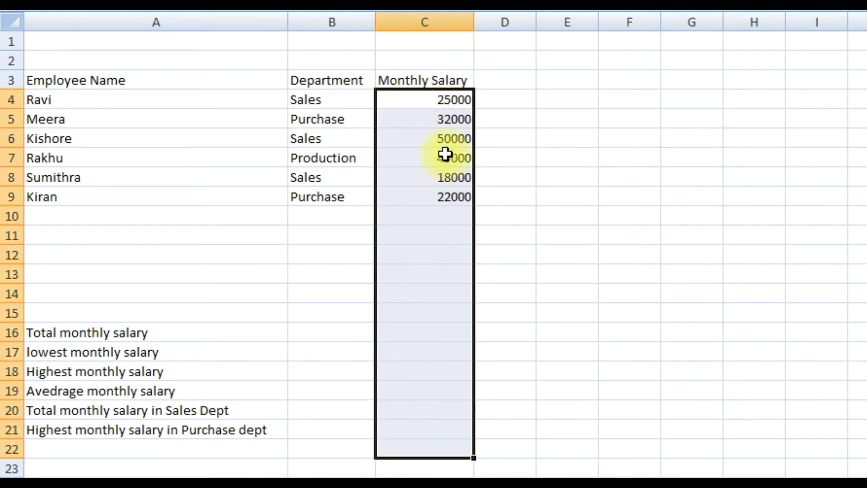
{"action": "right_click", "coordinate": [437, 102]}
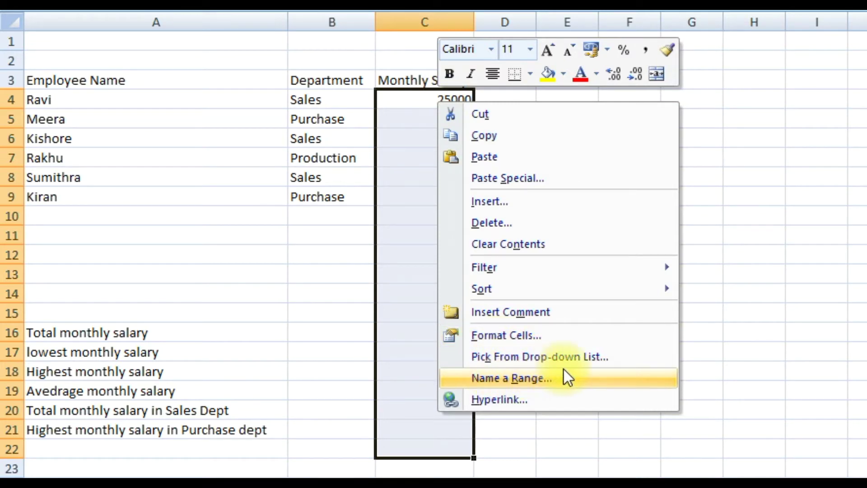
{"action": "left_click", "coordinate": [581, 372]}
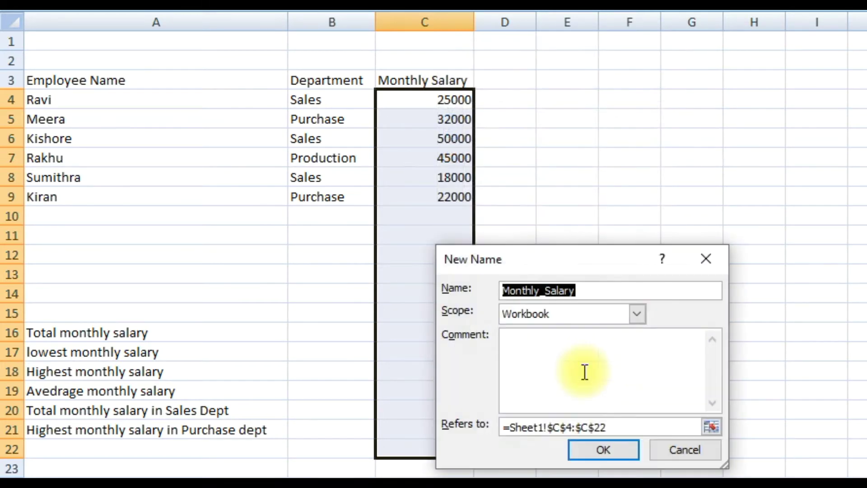
{"action": "left_click_drag", "start_coordinate": [617, 253], "coordinate": [627, 182]}
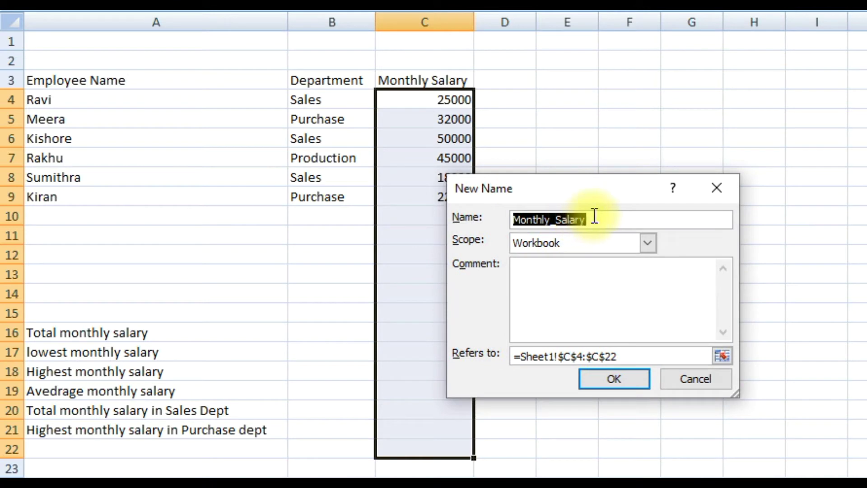
{"action": "type", "text": "SALARY"}
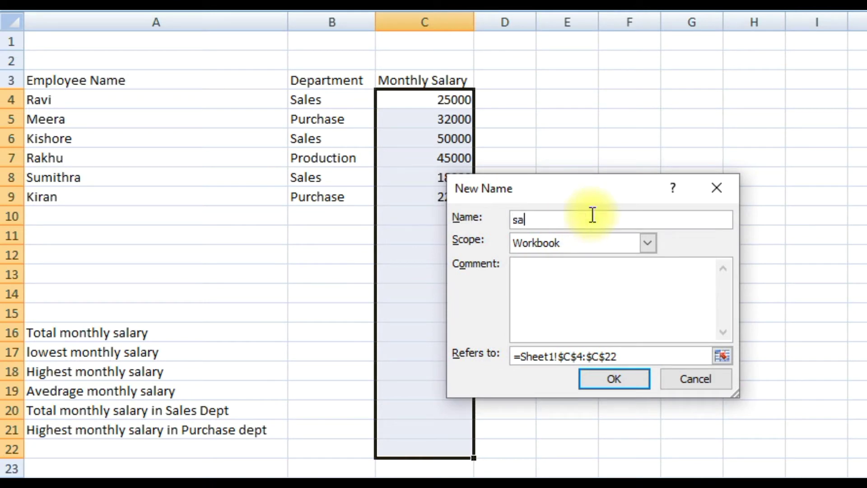
{"action": "left_click", "coordinate": [606, 378]}
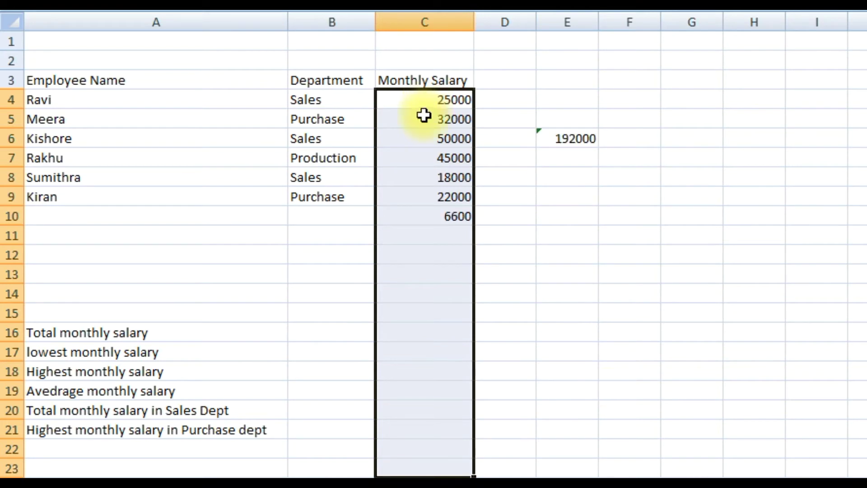
Enter the formula =SUM(SALARY) in cell E10 to total the named salary range.
{"action": "left_click", "coordinate": [519, 217]}
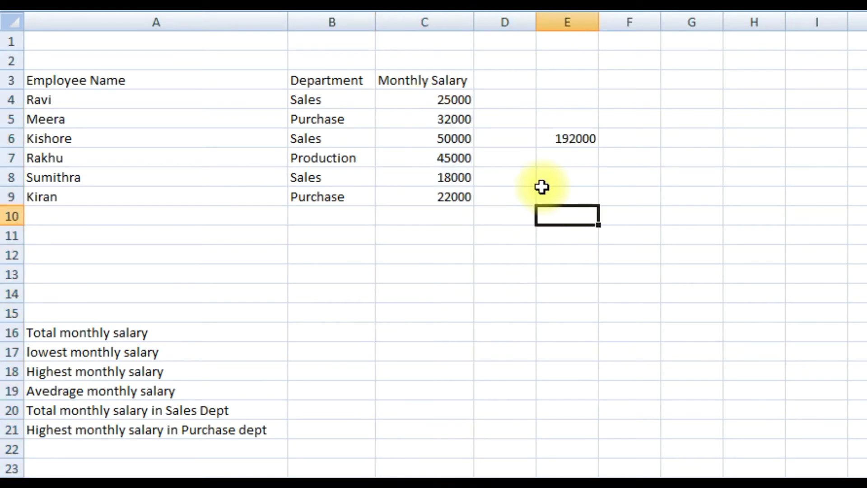
{"action": "type", "text": "="}
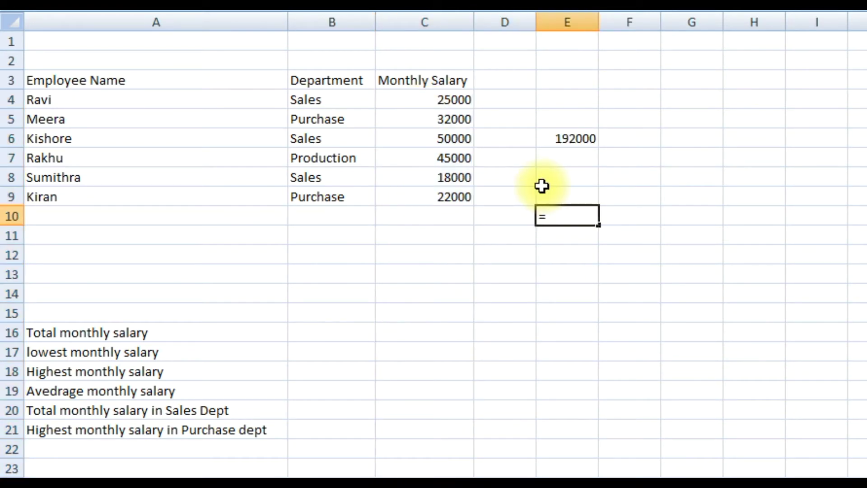
{"action": "type", "text": "SUM"}
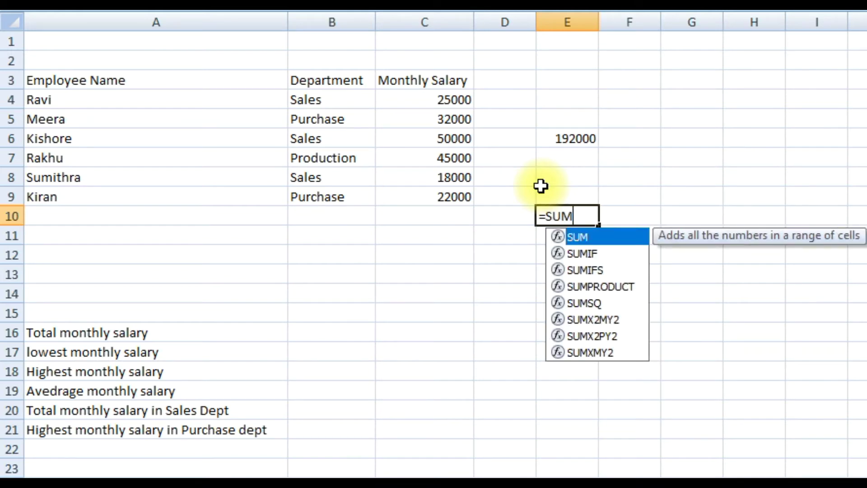
{"action": "type", "text": "("}
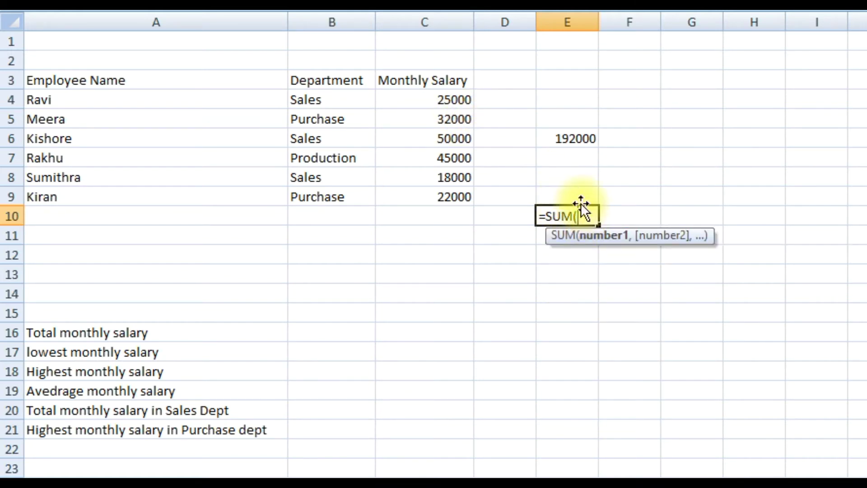
{"action": "type", "text": "SALARY"}
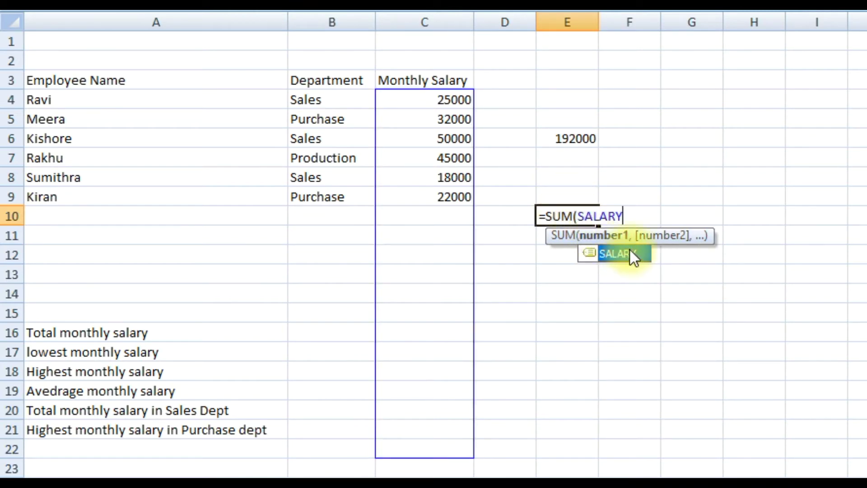
{"action": "left_click", "coordinate": [629, 215]}
{"action": "type", "text": ")"}
{"action": "key", "text": "Return"}
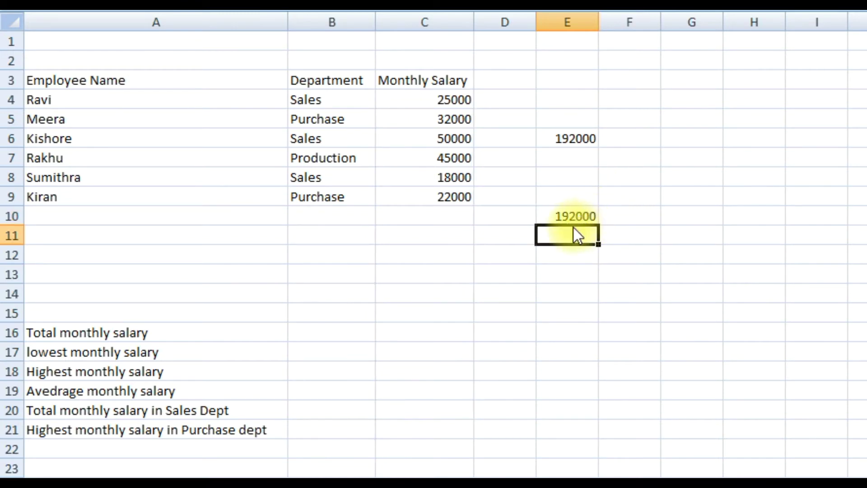
Add two more monthly salaries below the list: 10000 in C10 and 32000 in C11.
{"action": "left_click", "coordinate": [444, 217]}
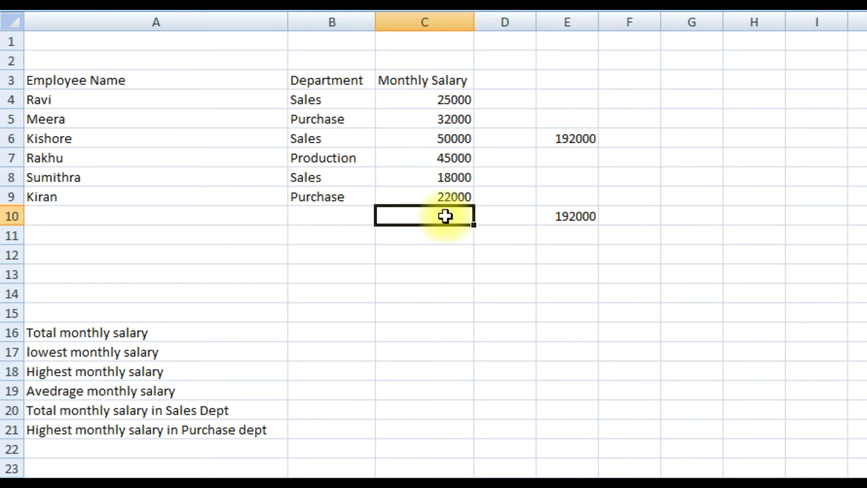
{"action": "type", "text": "1"}
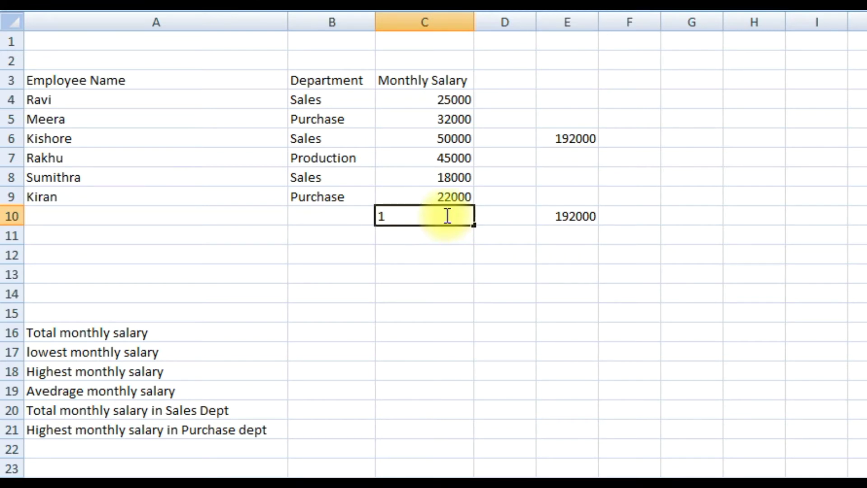
{"action": "type", "text": "0000"}
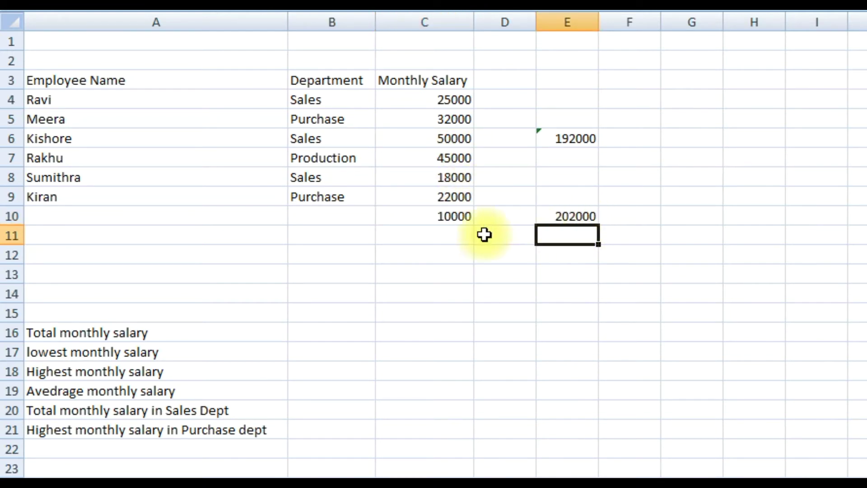
{"action": "left_click", "coordinate": [449, 235]}
{"action": "type", "text": "32000"}
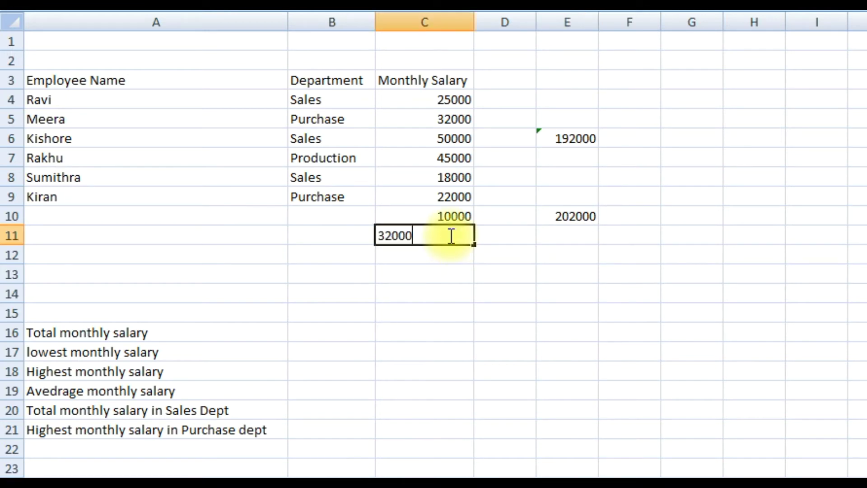
{"action": "left_click", "coordinate": [555, 233]}
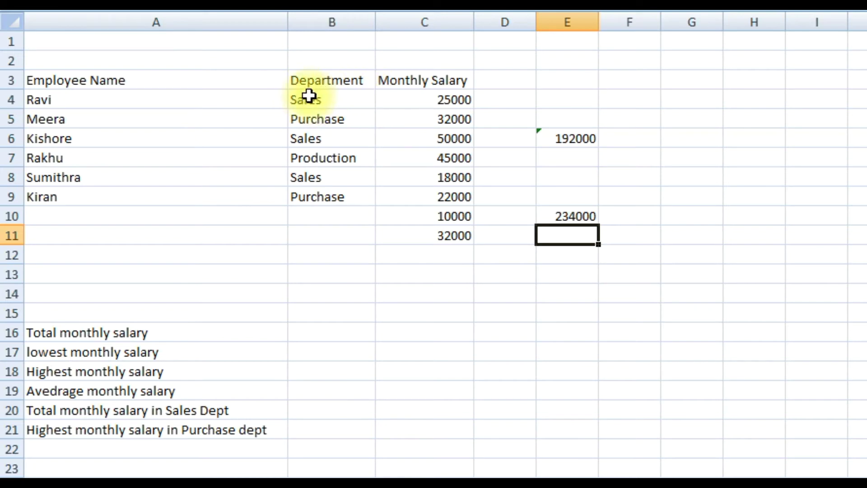
Define the workbook-scope name DEPT for the range B4:B23, including the blank rows below the departments.
{"action": "left_click_drag", "start_coordinate": [310, 97], "coordinate": [300, 466]}
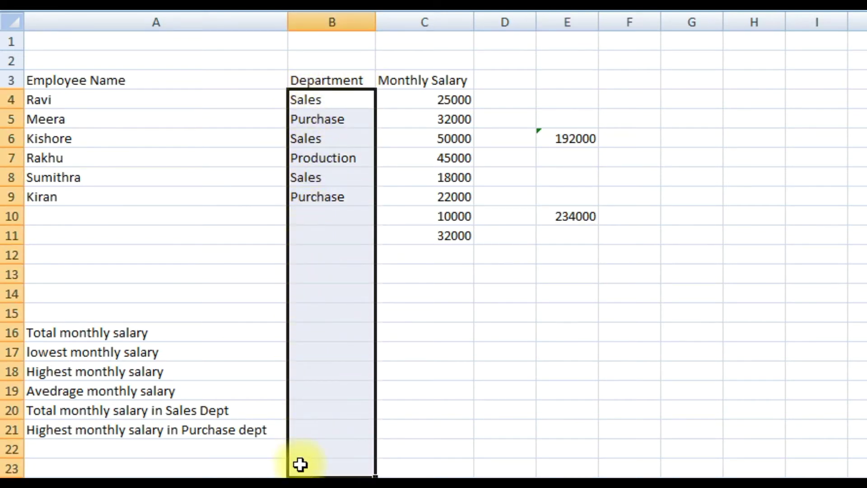
{"action": "right_click", "coordinate": [356, 105]}
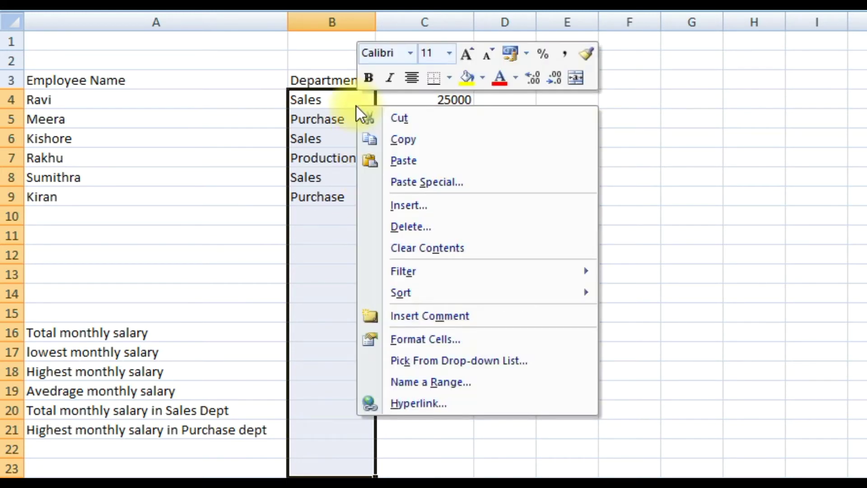
{"action": "left_click", "coordinate": [452, 378]}
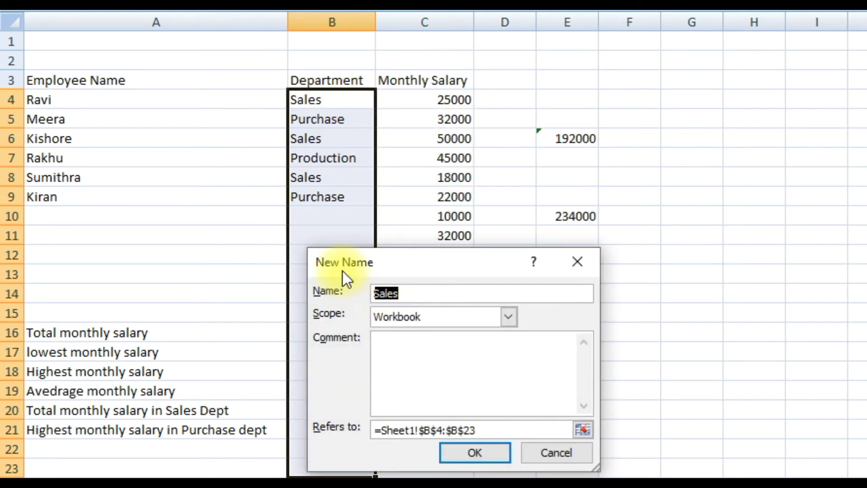
{"action": "type", "text": "DEPT"}
{"action": "left_click", "coordinate": [475, 453]}
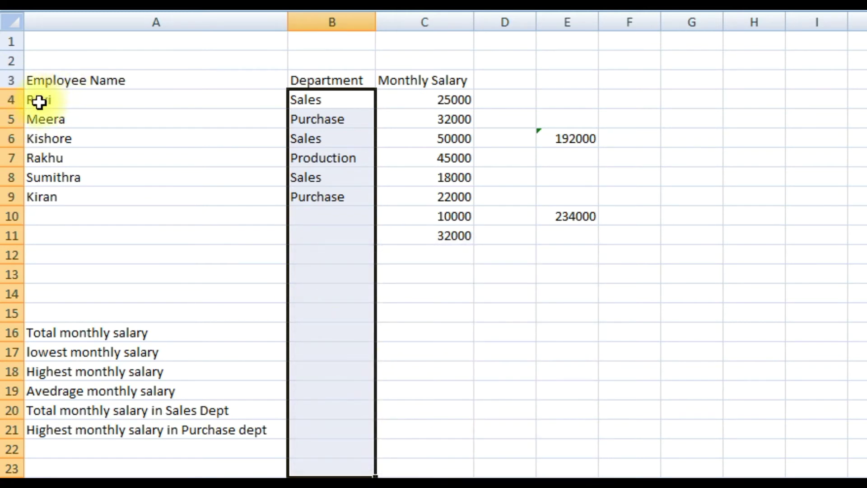
Define the workbook-scope name NAME for the range A4:A15, covering the employee names and the blank rows below them.
{"action": "left_click_drag", "start_coordinate": [37, 99], "coordinate": [40, 310]}
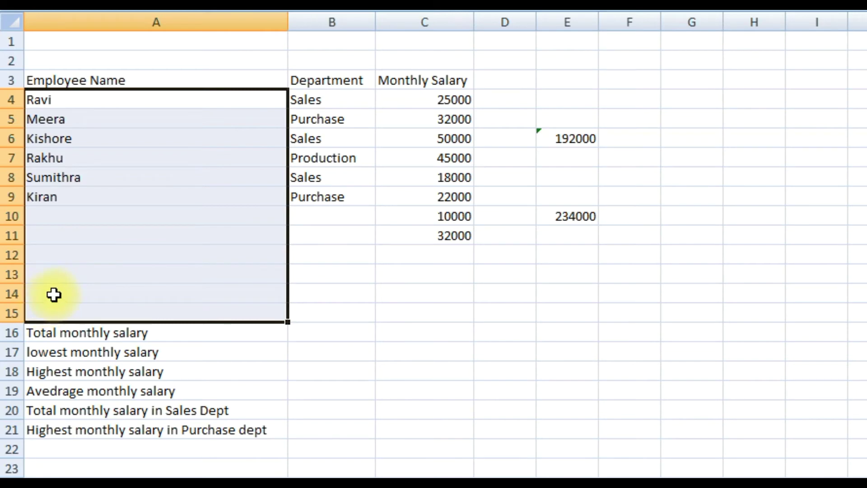
{"action": "right_click", "coordinate": [178, 177]}
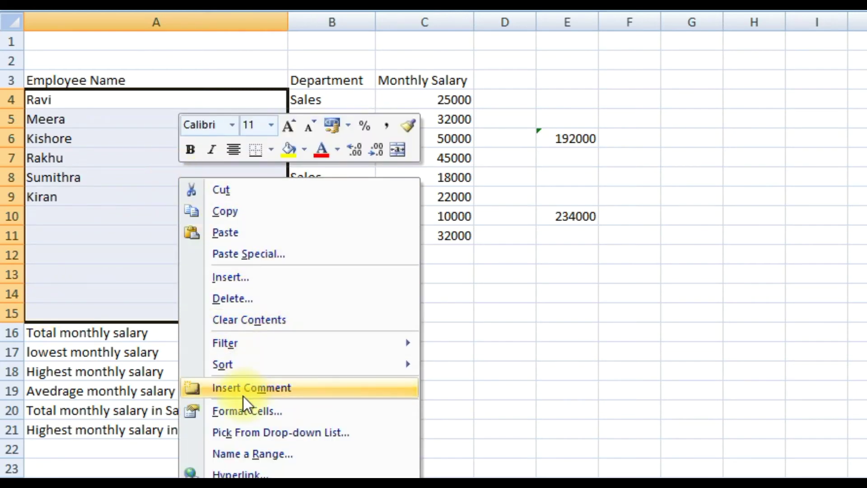
{"action": "left_click", "coordinate": [251, 450]}
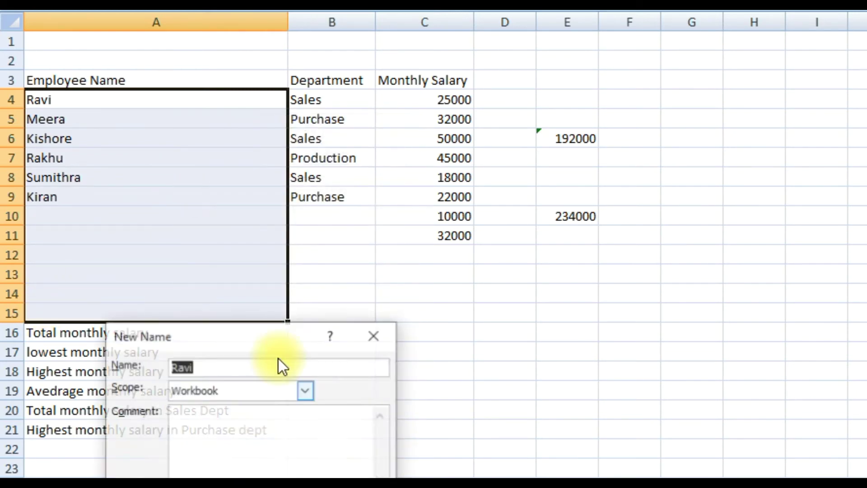
{"action": "left_click_drag", "start_coordinate": [243, 343], "coordinate": [212, 228]}
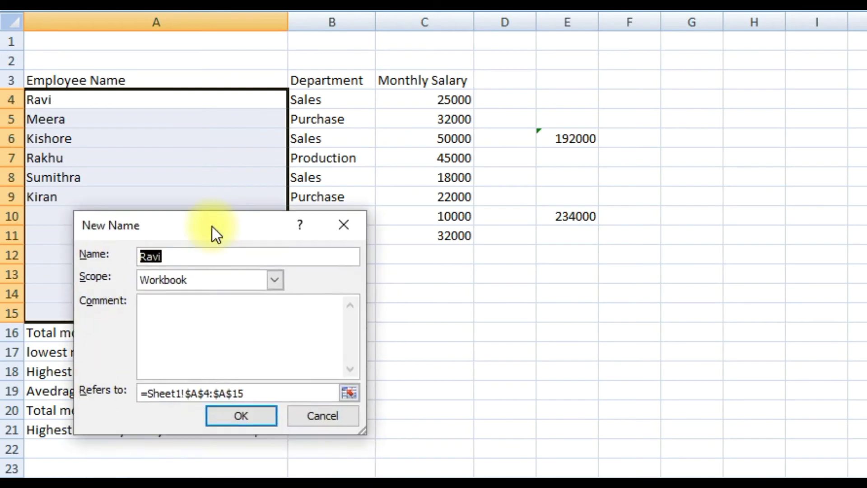
{"action": "left_click", "coordinate": [157, 256]}
{"action": "left_click_drag", "start_coordinate": [157, 257], "coordinate": [119, 256]}
{"action": "type", "text": "NAME"}
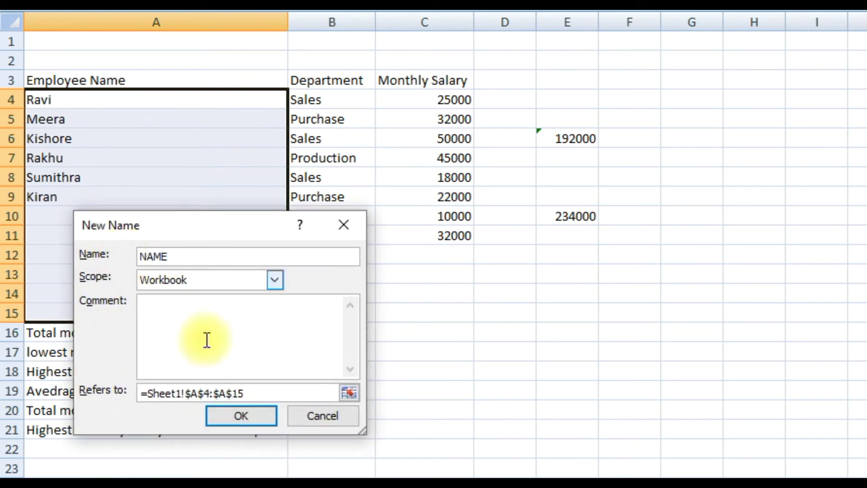
{"action": "left_click", "coordinate": [242, 422]}
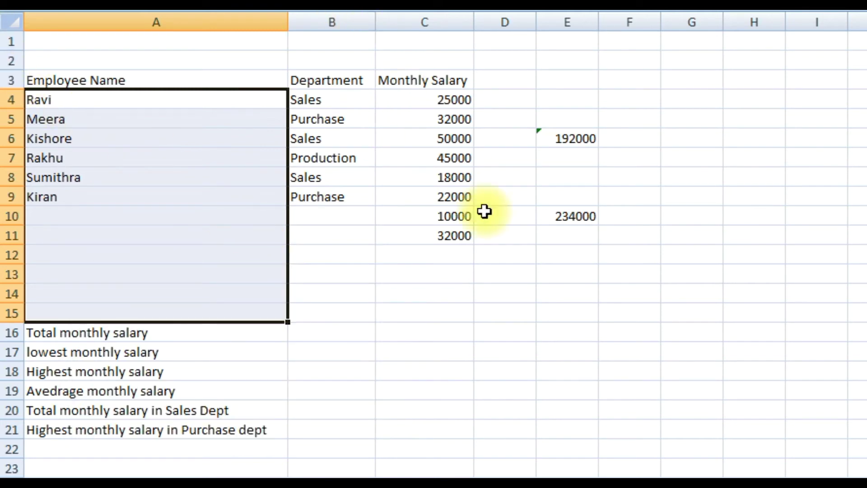
{"action": "left_click", "coordinate": [145, 11]}
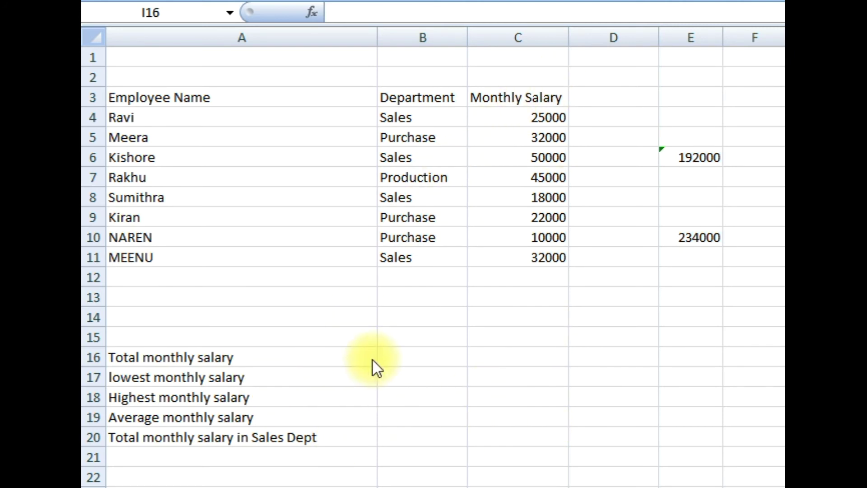
Enter the formula =SUM(SALARY) in cell D16 for the total monthly salary.
{"action": "left_click", "coordinate": [612, 361]}
{"action": "type", "text": "=SUM"}
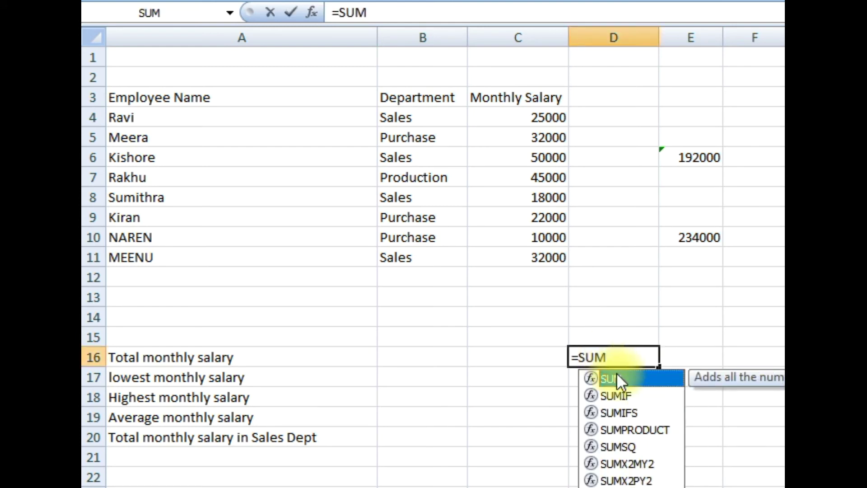
{"action": "double_click", "coordinate": [617, 378]}
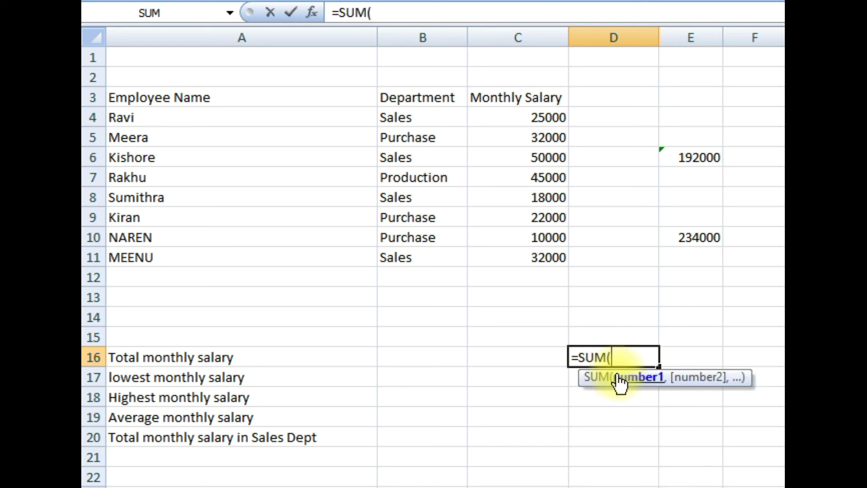
{"action": "type", "text": "S"}
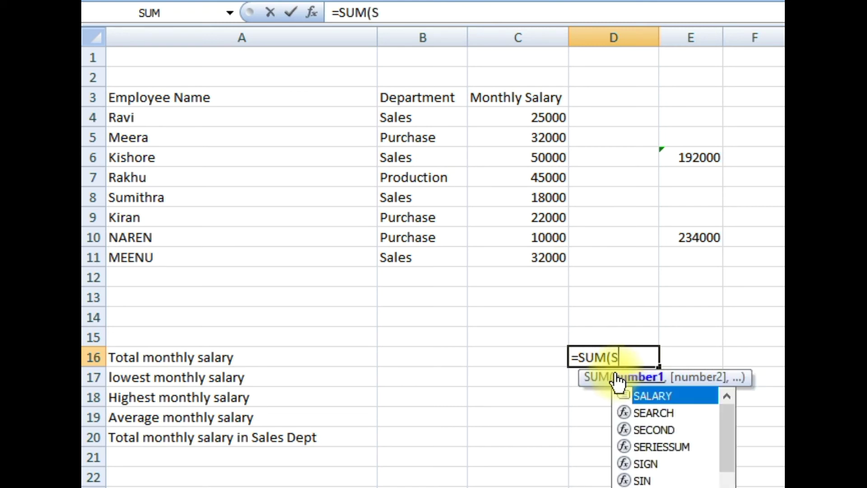
{"action": "double_click", "coordinate": [642, 394]}
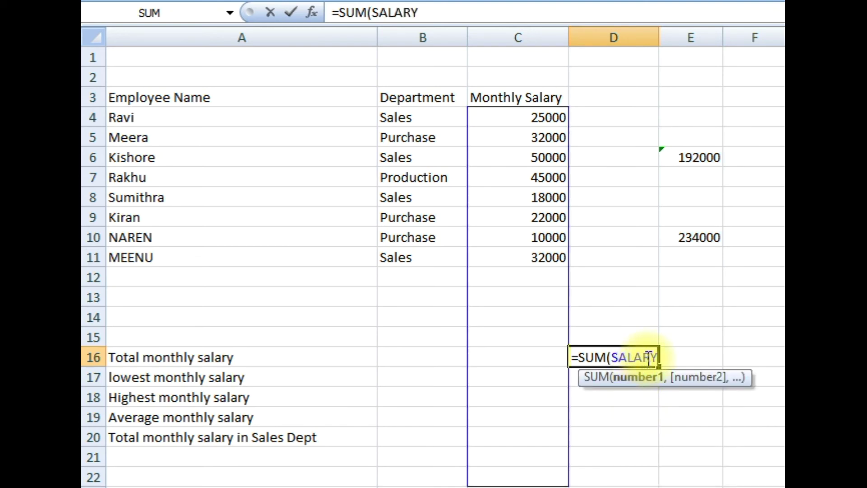
{"action": "type", "text": ")"}
{"action": "key", "text": "Return"}
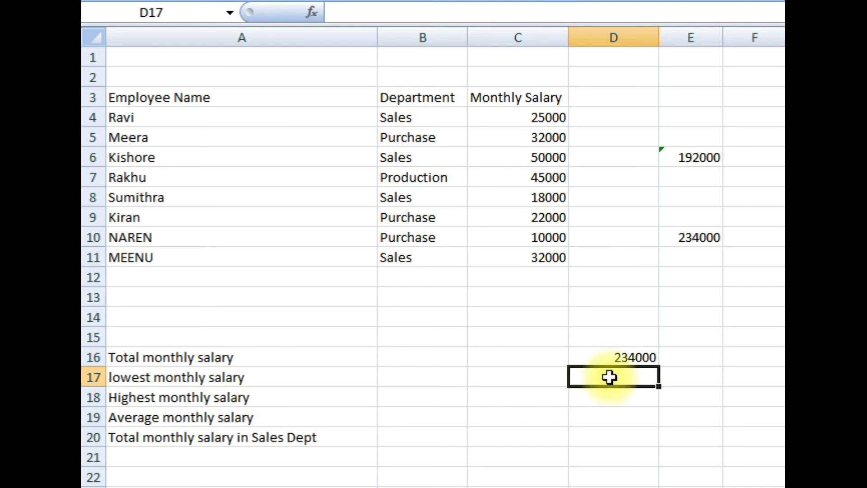
Enter the formula =MIN(SALARY) in cell D17 for the lowest monthly salary.
{"action": "type", "text": "="}
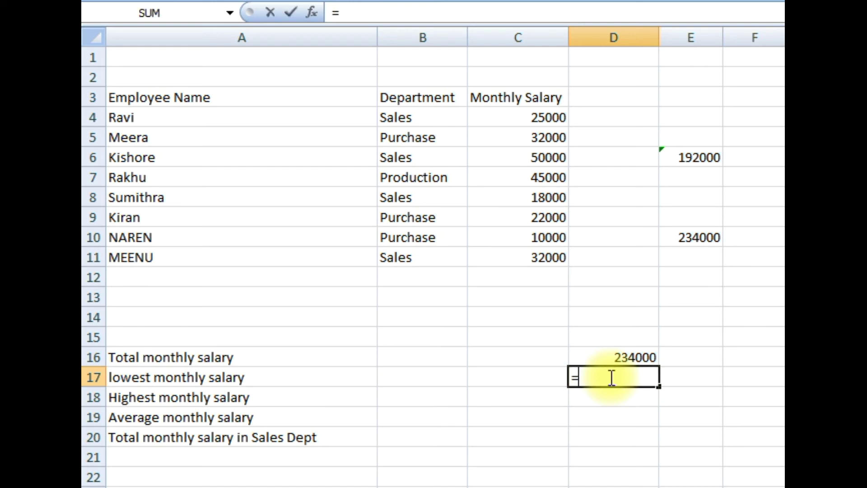
{"action": "type", "text": "MIN"}
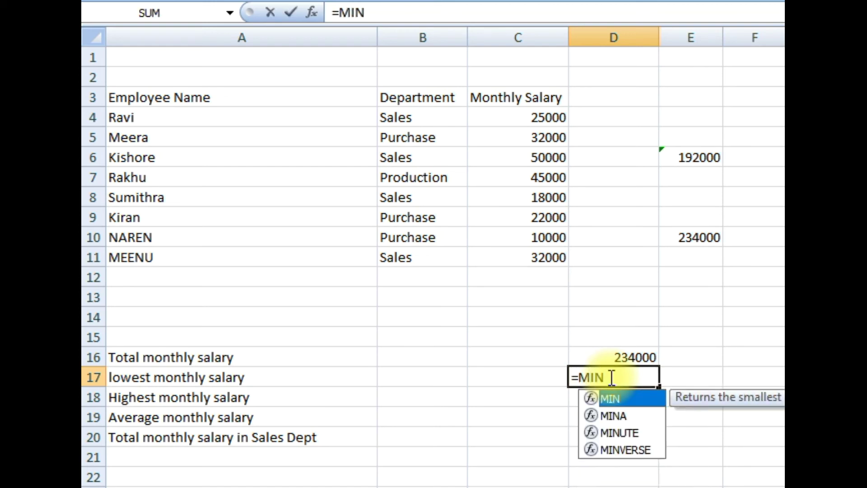
{"action": "type", "text": "("}
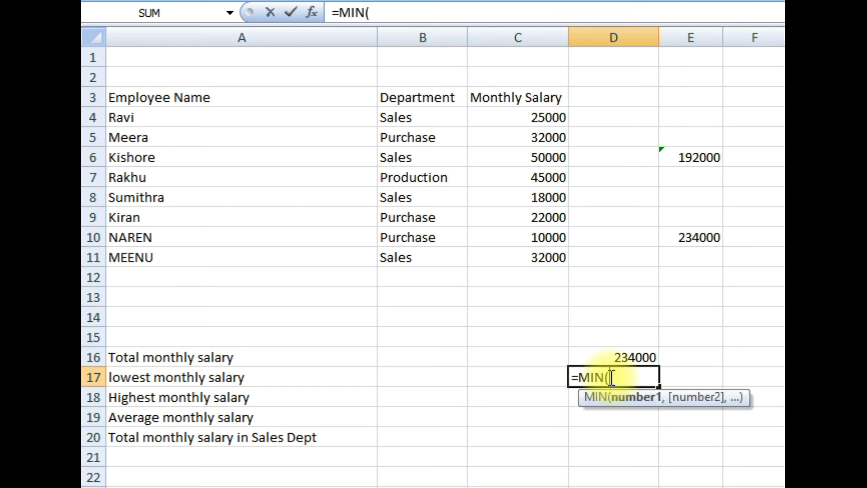
{"action": "type", "text": "SALARY"}
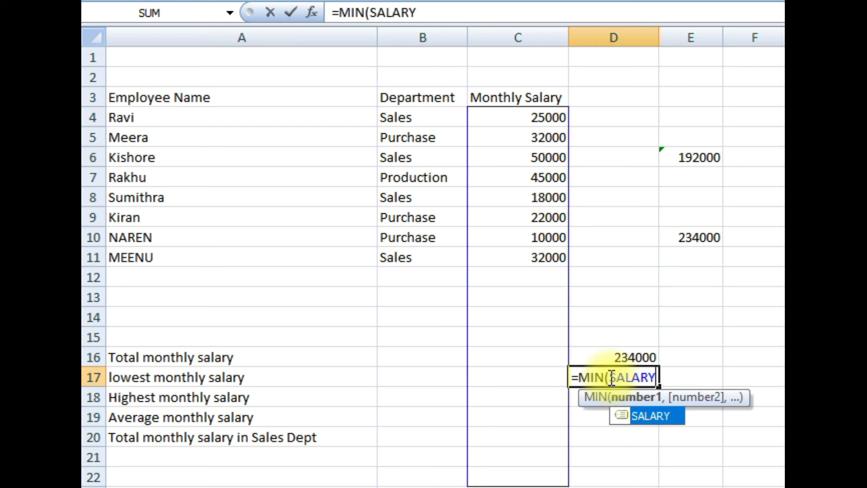
{"action": "type", "text": ")"}
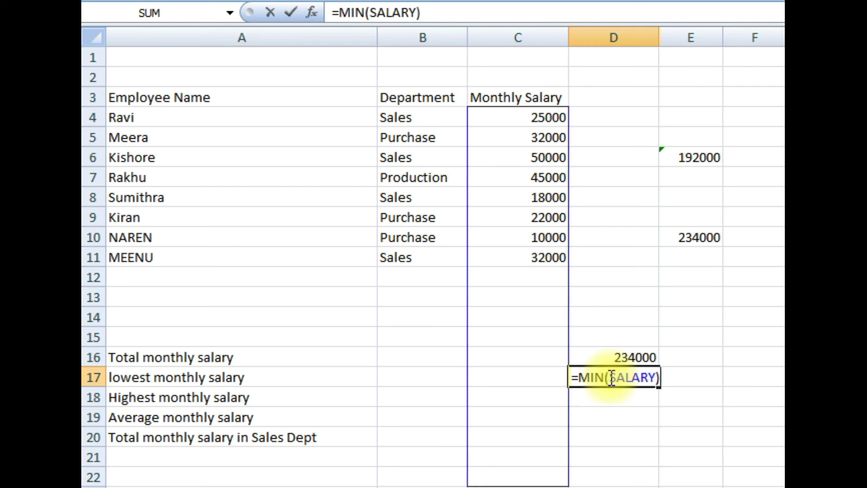
{"action": "key", "text": "Return"}
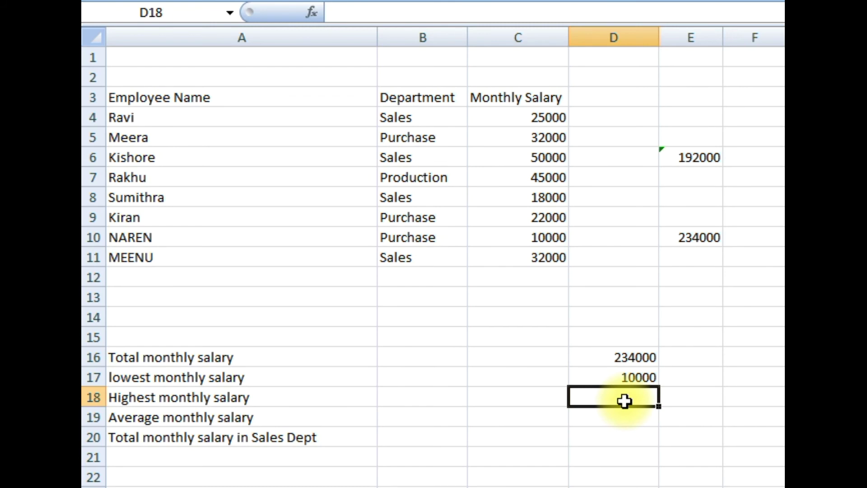
Enter the formula =MAX(SALARY) in cell D18 for the highest monthly salary.
{"action": "type", "text": "="}
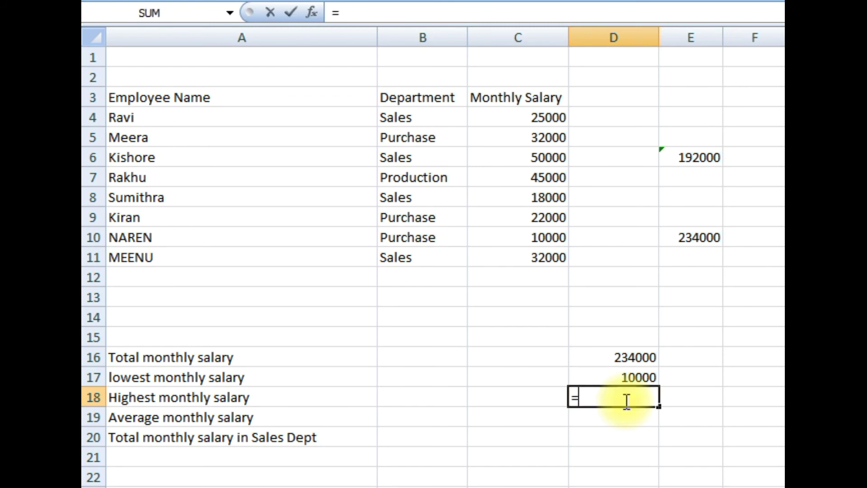
{"action": "type", "text": "MAX"}
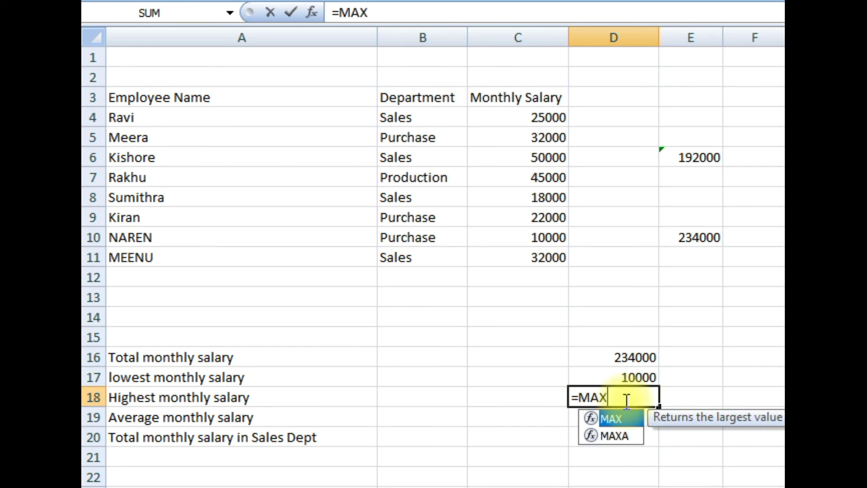
{"action": "type", "text": "("}
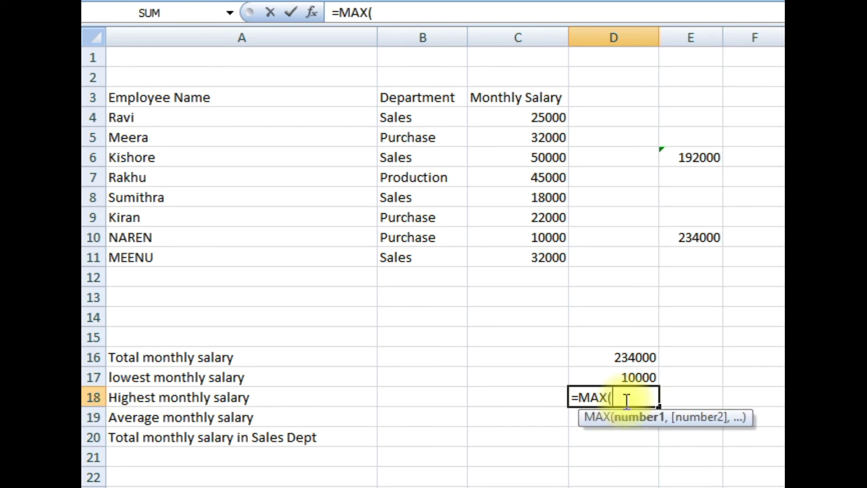
{"action": "type", "text": "SALA"}
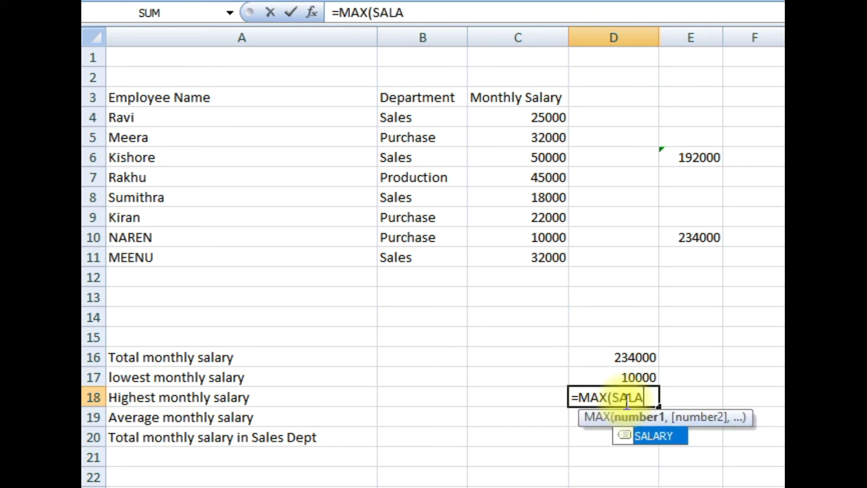
{"action": "type", "text": "RY)"}
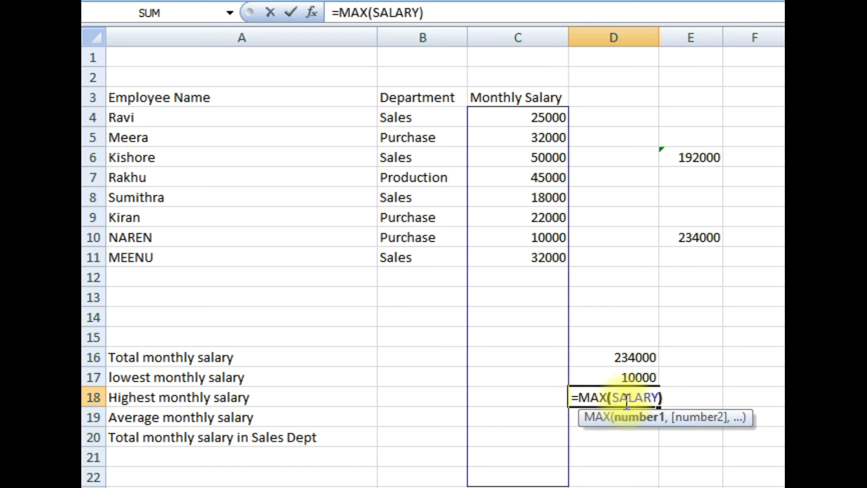
{"action": "key", "text": "Return"}
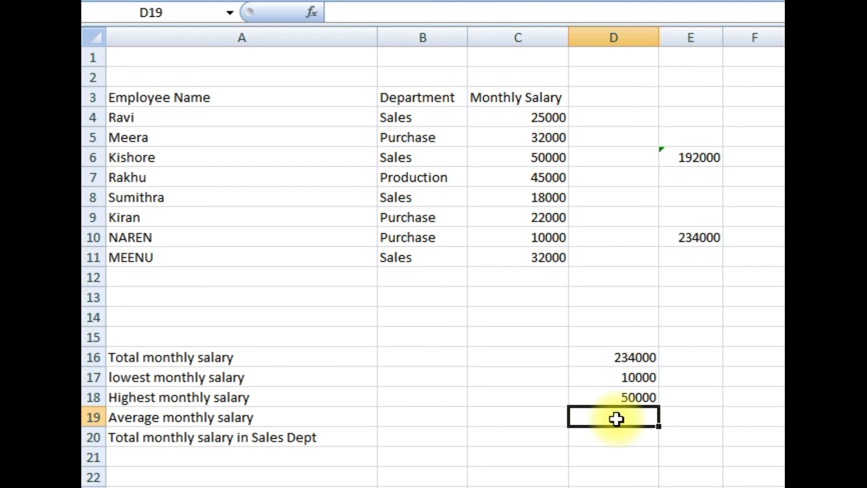
Enter the formula =AVERAGE(SALARY) in cell D19 for the average monthly salary.
{"action": "type", "text": "=AVERAGE"}
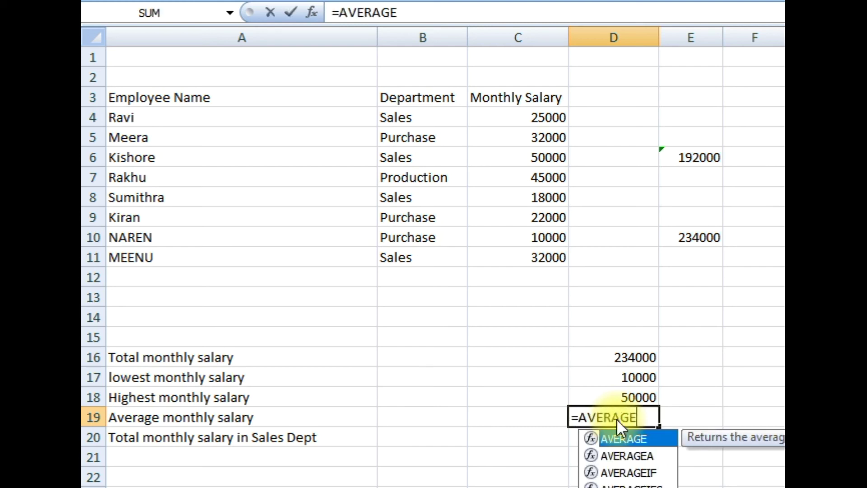
{"action": "type", "text": "("}
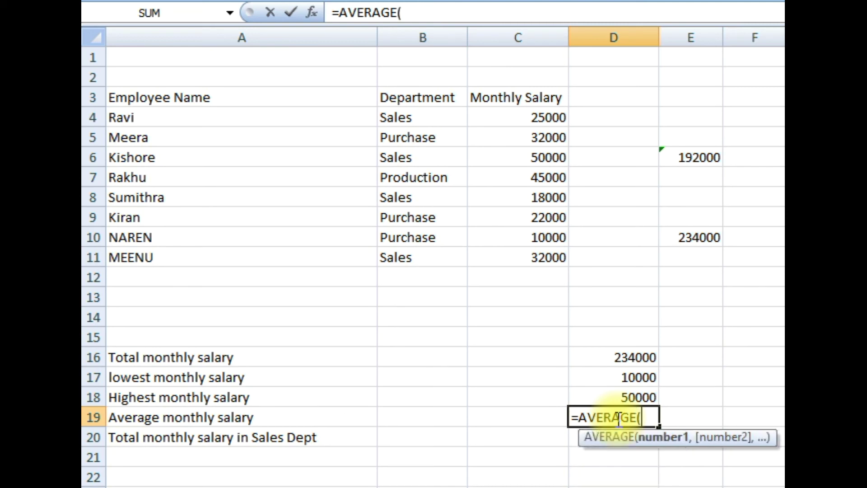
{"action": "type", "text": "SALARY"}
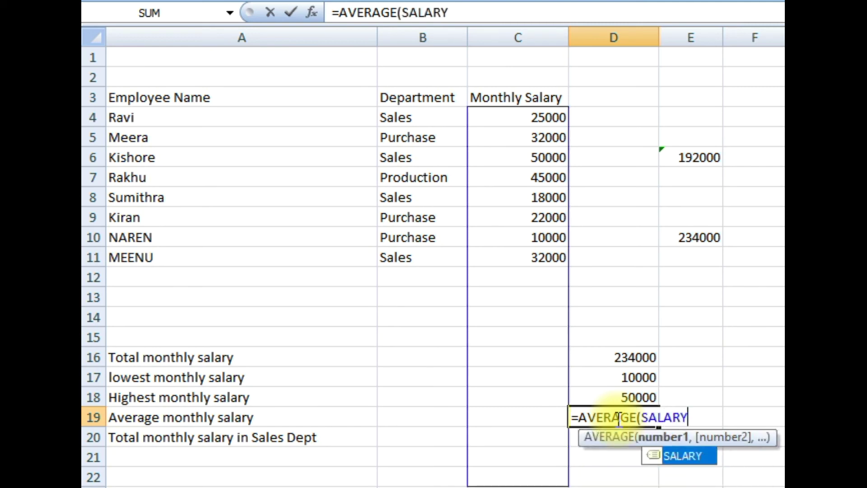
{"action": "type", "text": ")"}
{"action": "key", "text": "Return"}
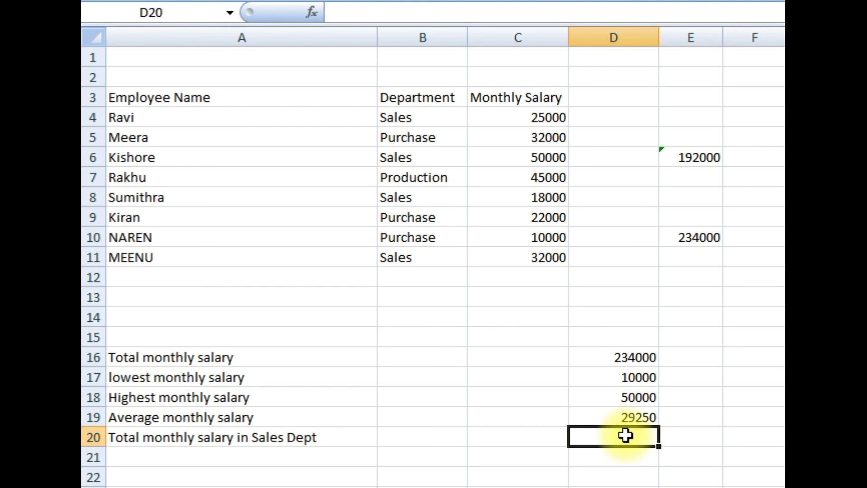
Enter the formula =SUMIF(DEPT,"SALES",SALARY) in cell D20 for the total monthly salary in the Sales department.
{"action": "type", "text": "="}
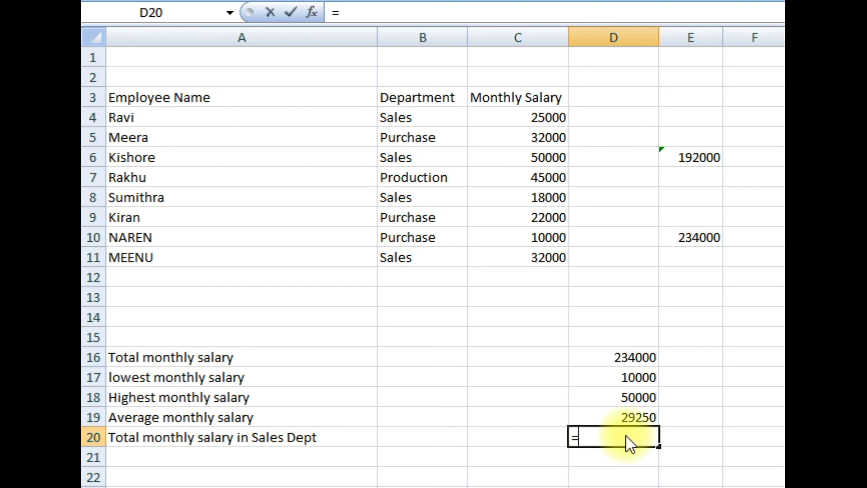
{"action": "type", "text": "SUMIF"}
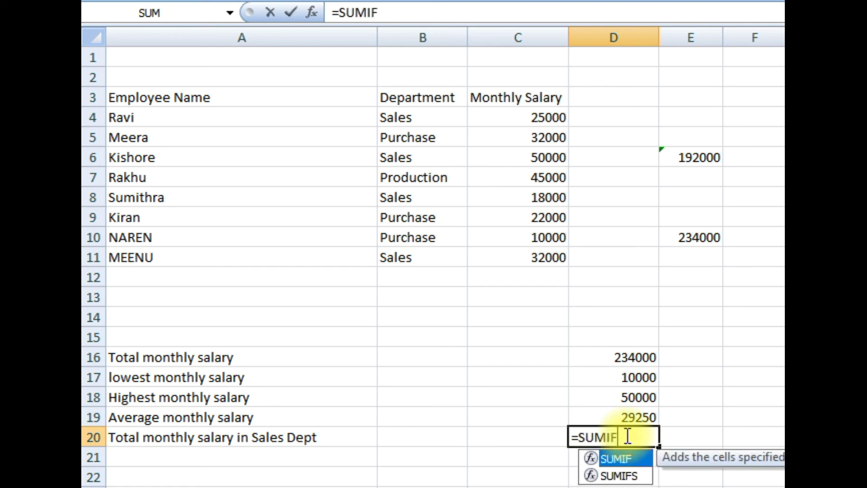
{"action": "type", "text": "("}
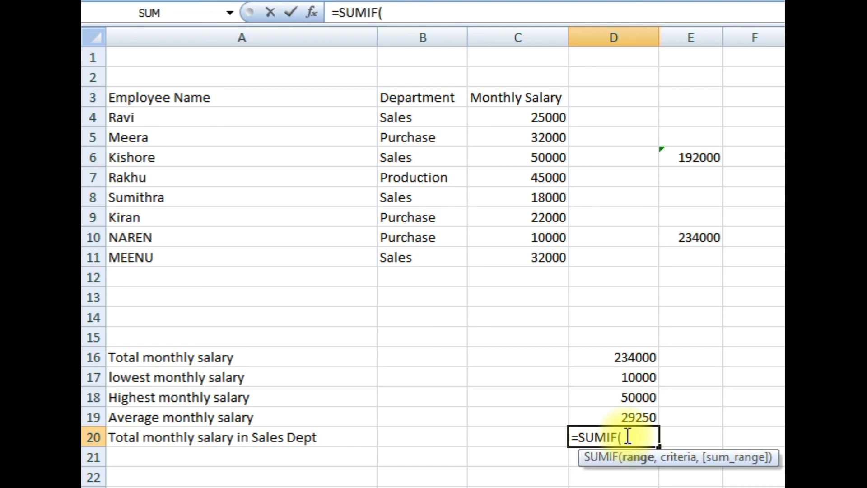
{"action": "type", "text": "DE"}
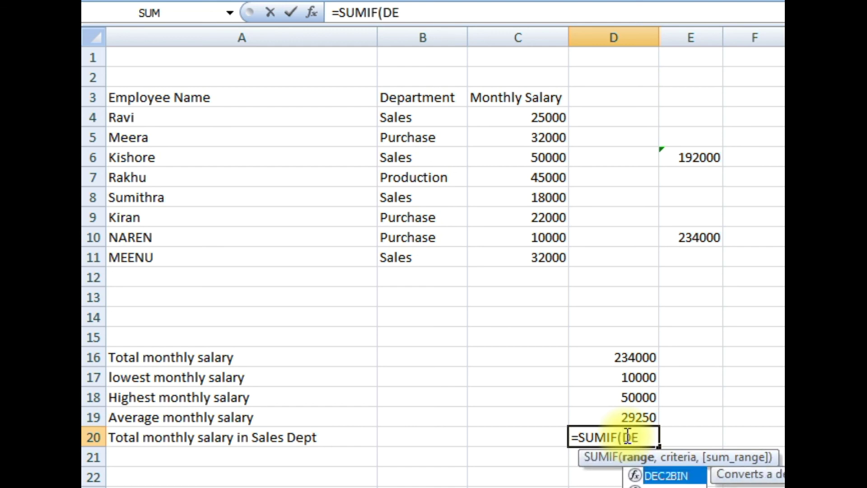
{"action": "type", "text": "PT"}
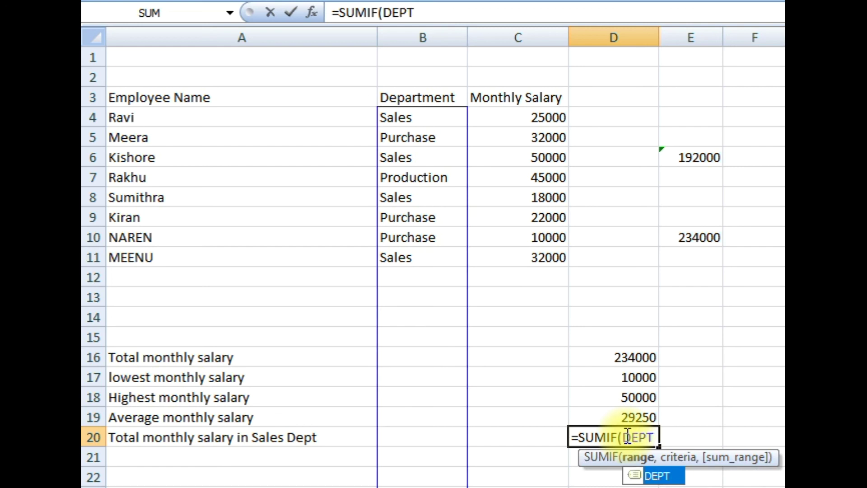
{"action": "type", "text": ","}
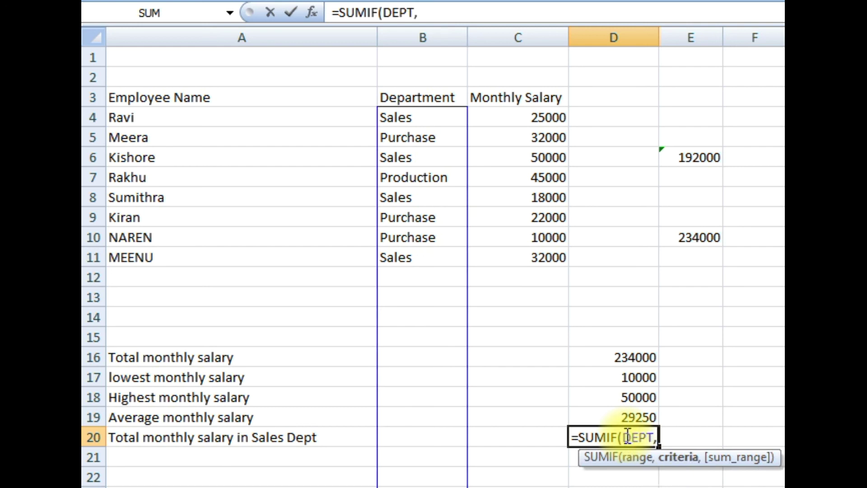
{"action": "type", "text": "\"SALE"}
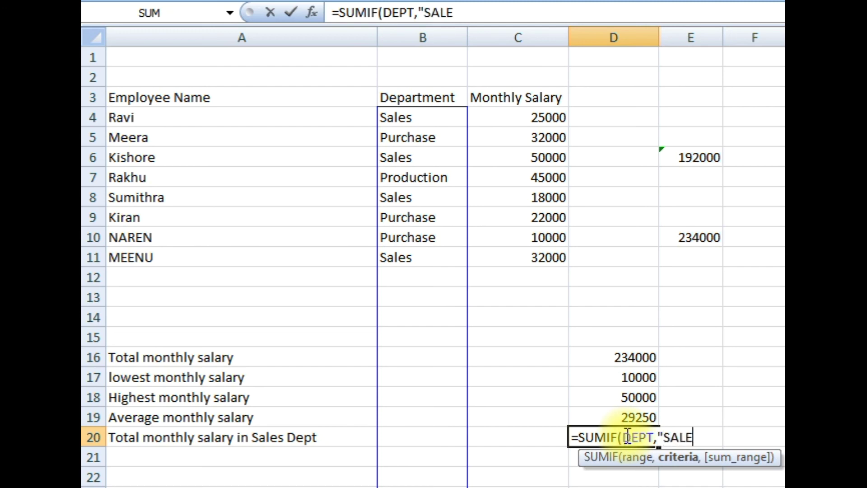
{"action": "type", "text": "S\",SALARY"}
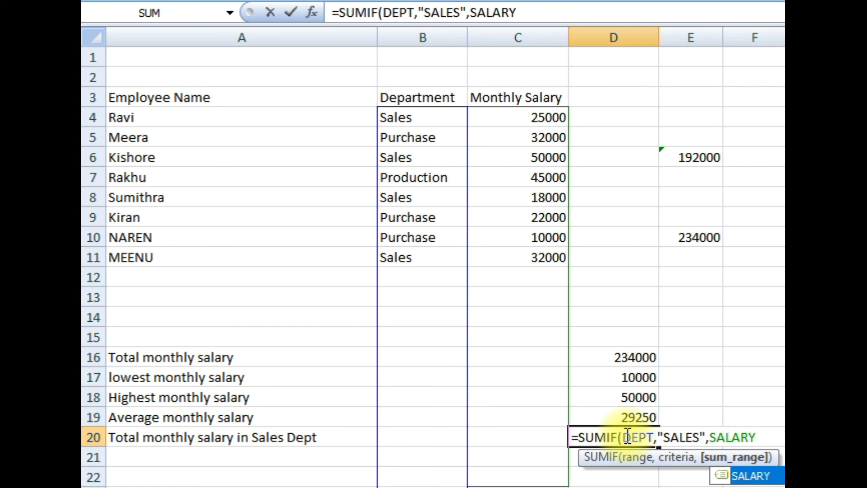
{"action": "type", "text": ")"}
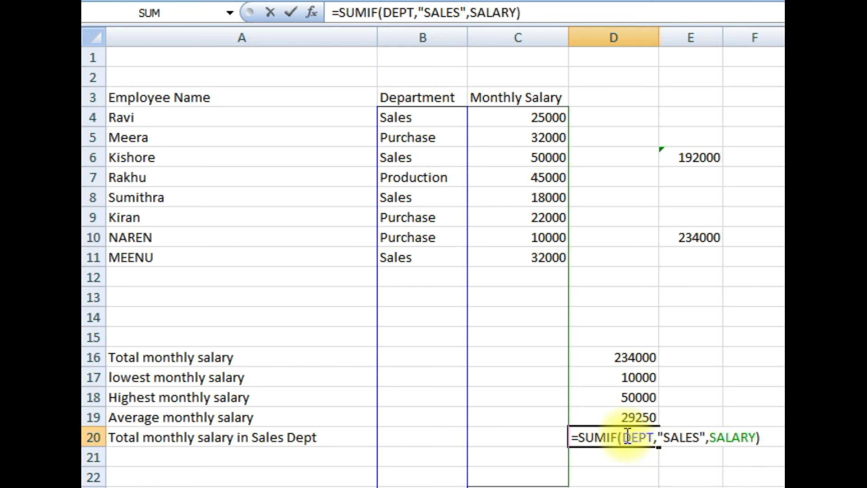
{"action": "key", "text": "Return"}
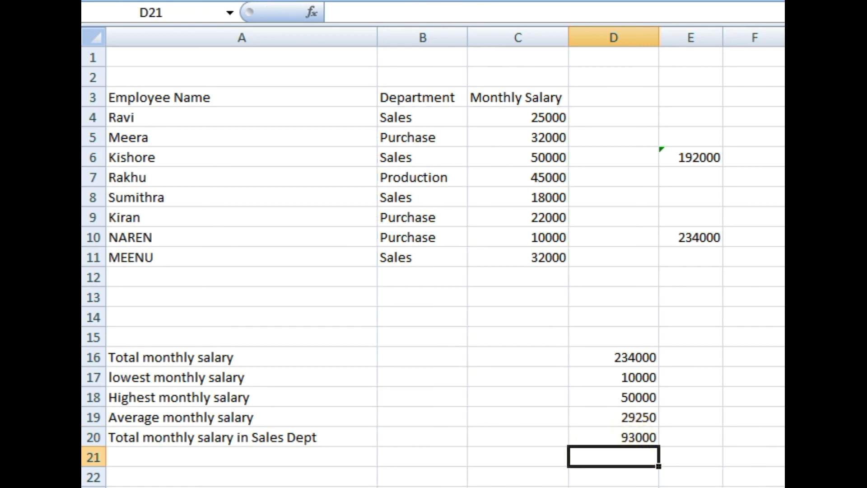